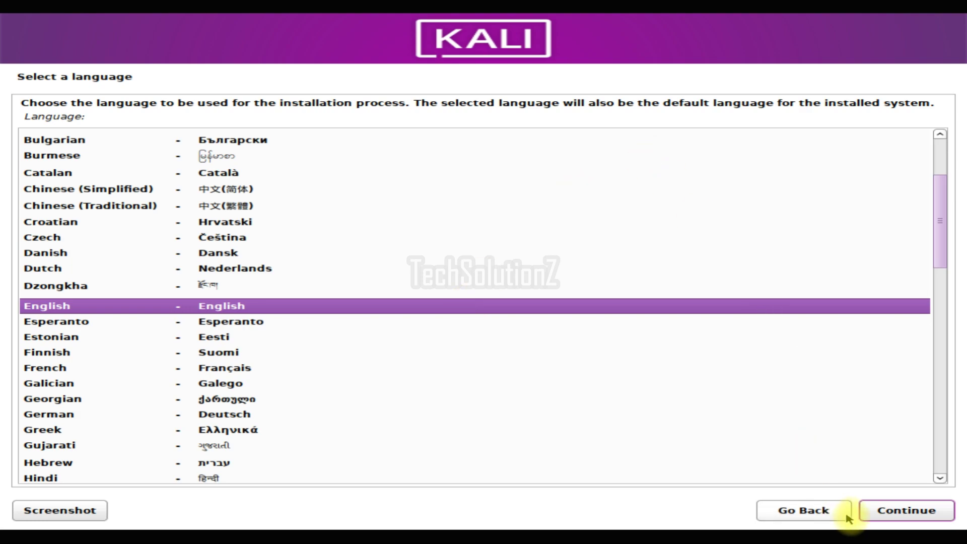
Accept English as the installer language
{"action": "left_click", "coordinate": [878, 512]}
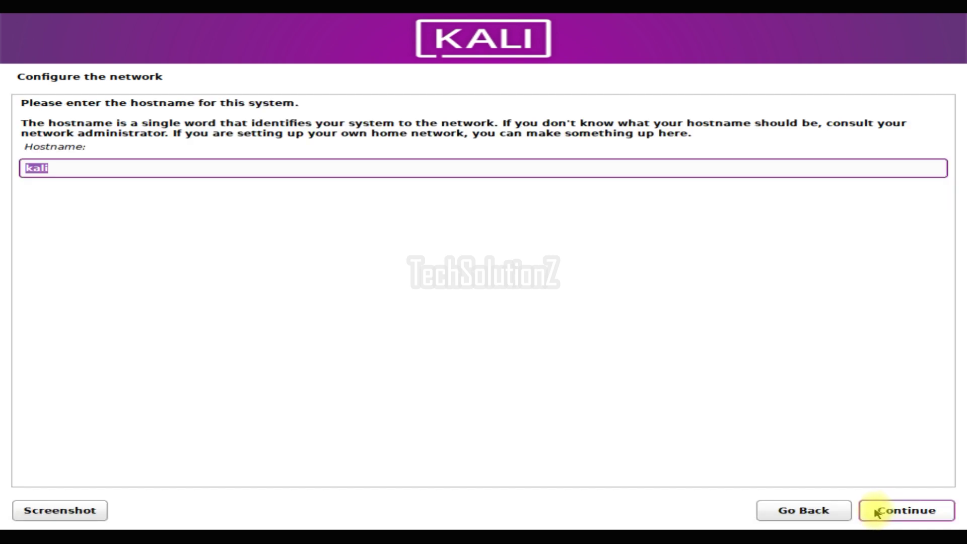
Keep the hostname kali, leave the domain blank, and enter the new user's full name
{"action": "left_click", "coordinate": [892, 511]}
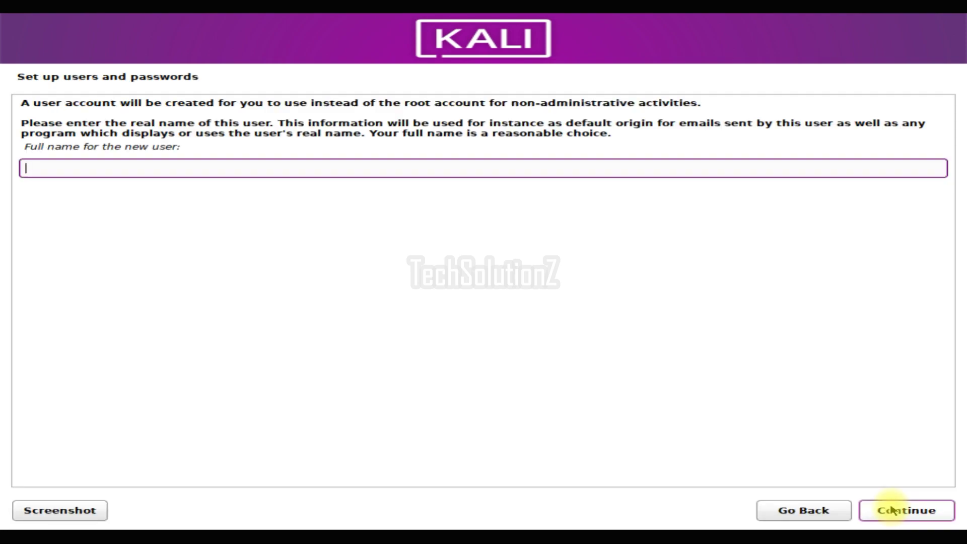
{"action": "type", "text": "techsolutionz"}
{"action": "left_click", "coordinate": [892, 511]}
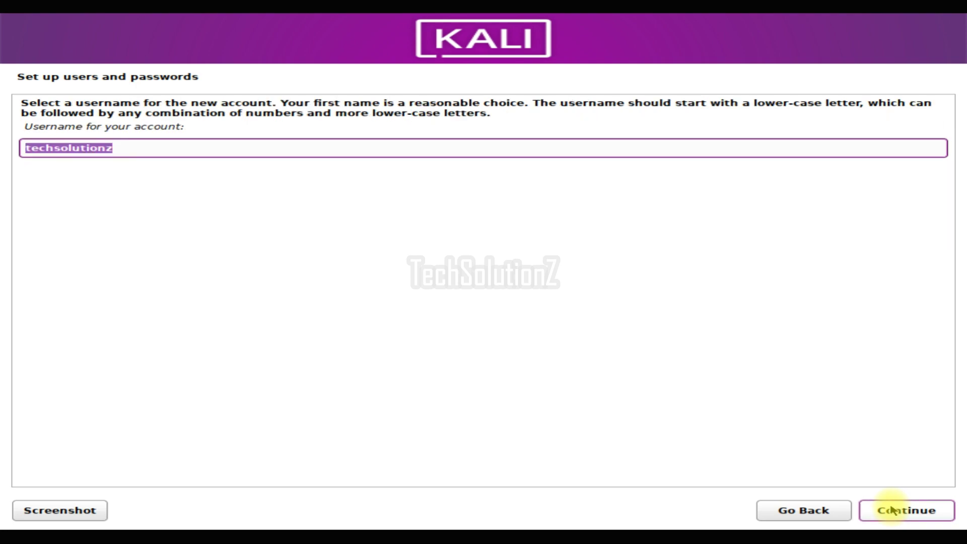
Accept the default username and set the user's password, entered twice
{"action": "left_click", "coordinate": [891, 510]}
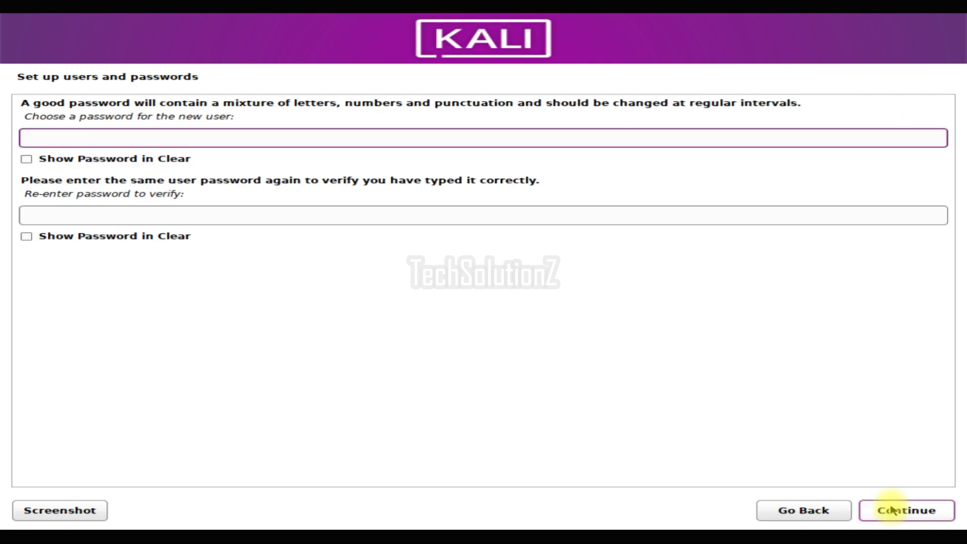
{"action": "type", "text": "123456"}
{"action": "key", "text": "Tab"}
{"action": "key", "text": "Tab"}
{"action": "type", "text": "123456"}
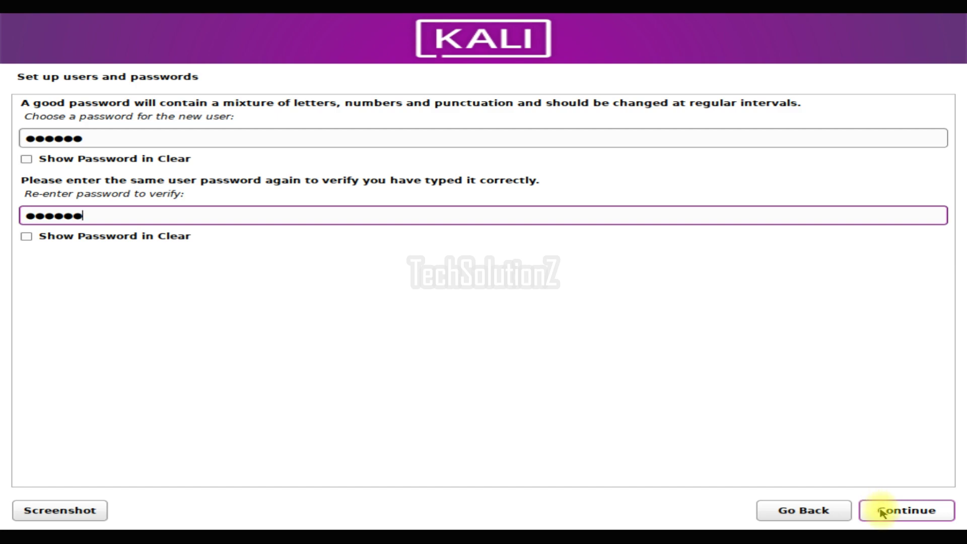
{"action": "left_click", "coordinate": [881, 512]}
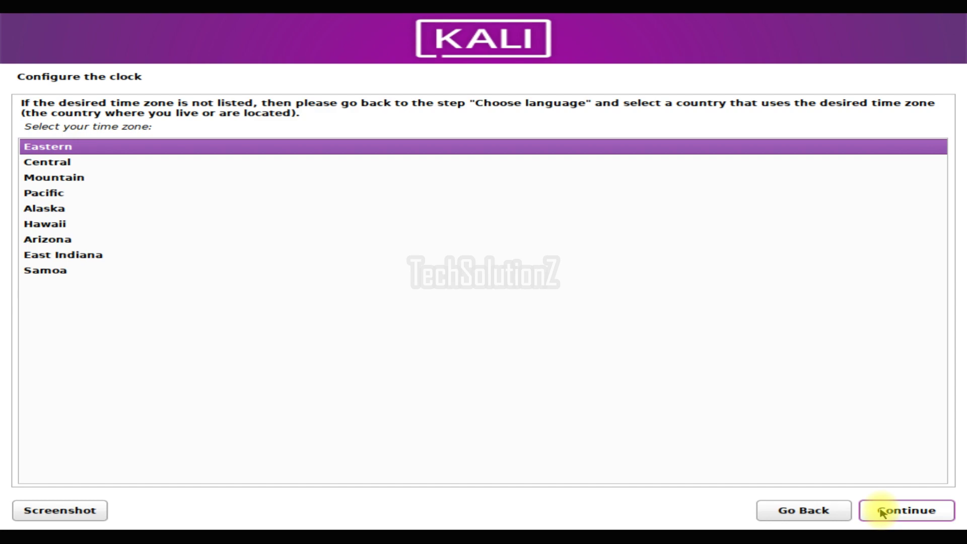
Accept the Eastern time zone, choose manual partitioning, and select the 274.9 GB SCSI3 (sda) disk
{"action": "left_click", "coordinate": [882, 512]}
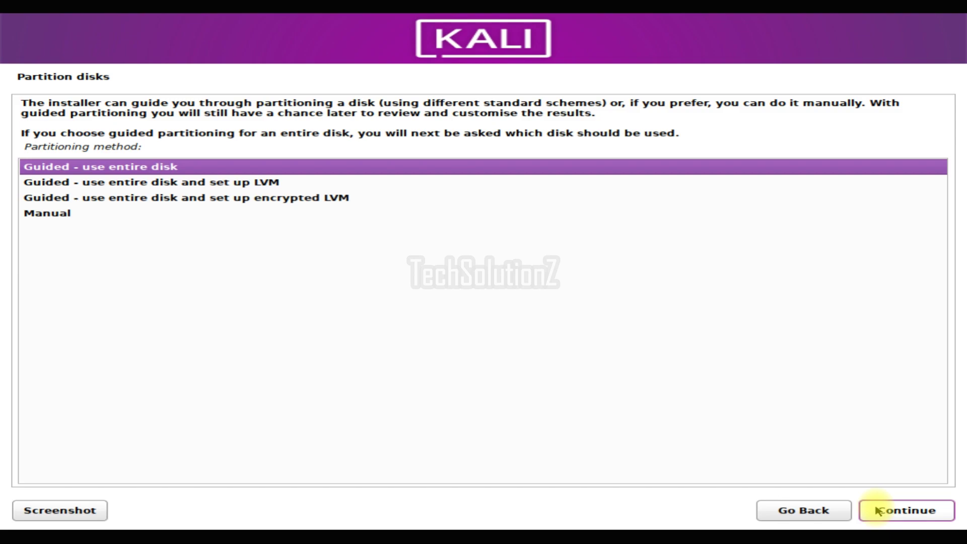
{"action": "left_click", "coordinate": [41, 214]}
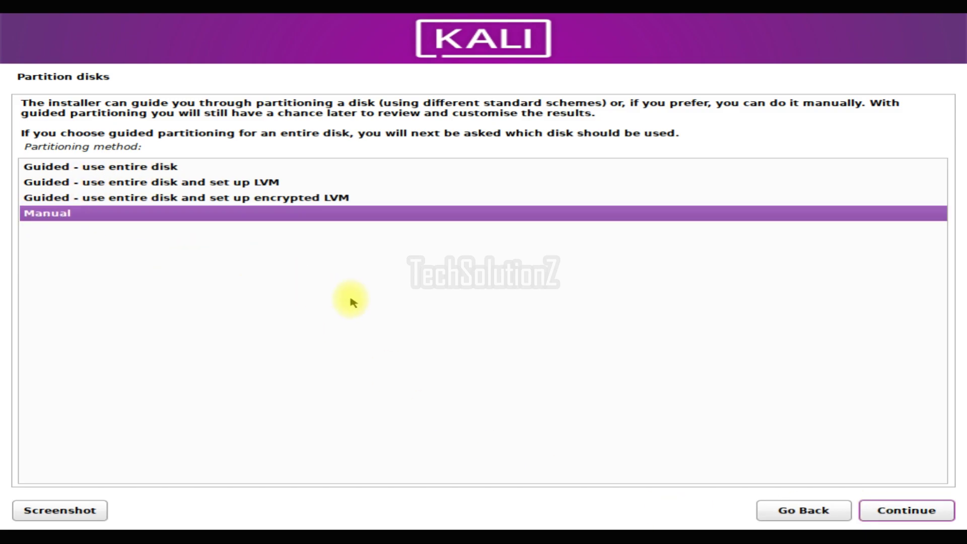
{"action": "left_click", "coordinate": [870, 509]}
{"action": "left_click", "coordinate": [304, 184]}
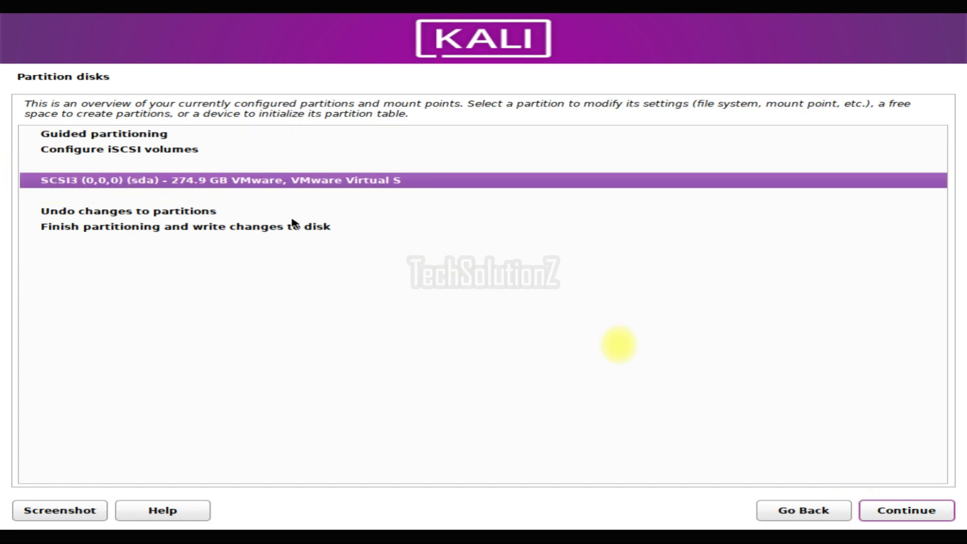
Create a new empty partition table on the sda disk
{"action": "left_click", "coordinate": [906, 511]}
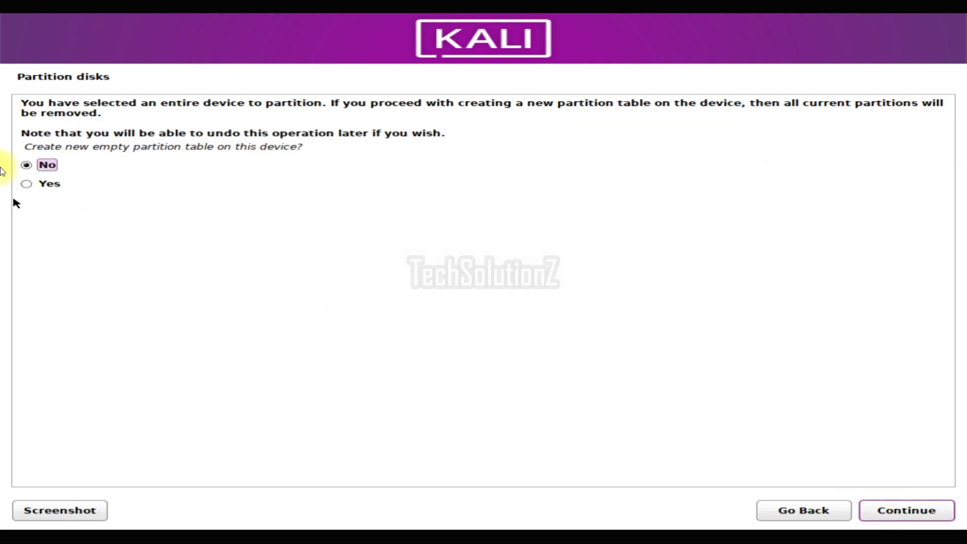
{"action": "left_click", "coordinate": [26, 184]}
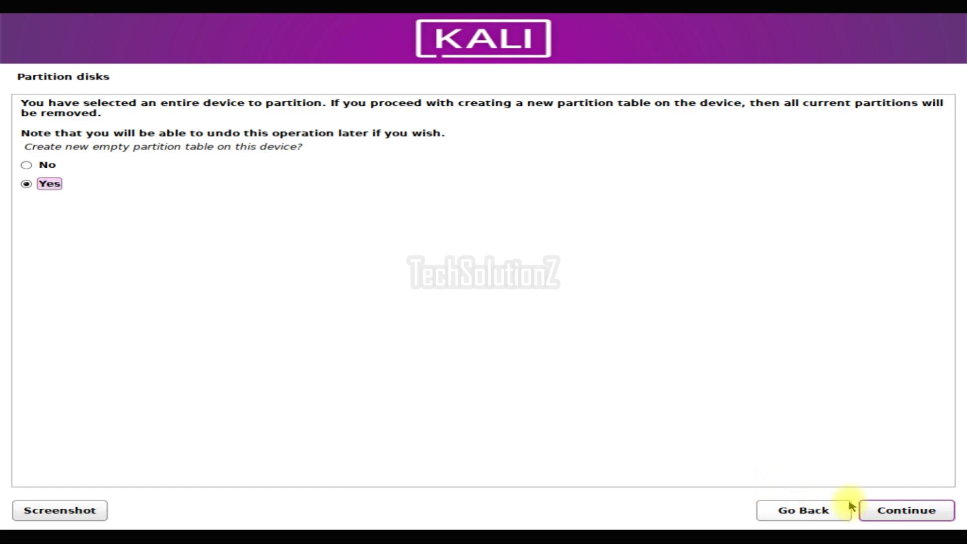
{"action": "left_click", "coordinate": [873, 510]}
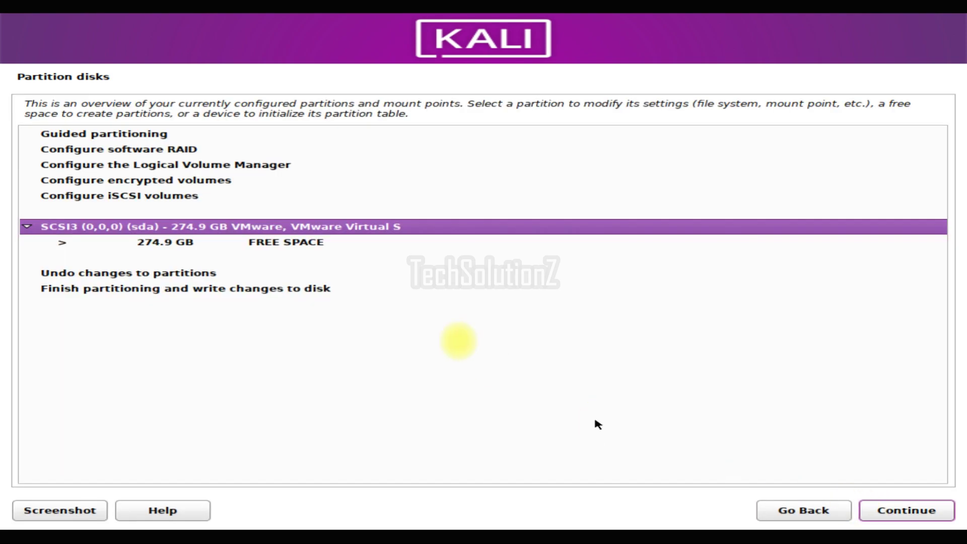
Create a 1GB EFI System Partition at the beginning of the free space
{"action": "left_click", "coordinate": [337, 243]}
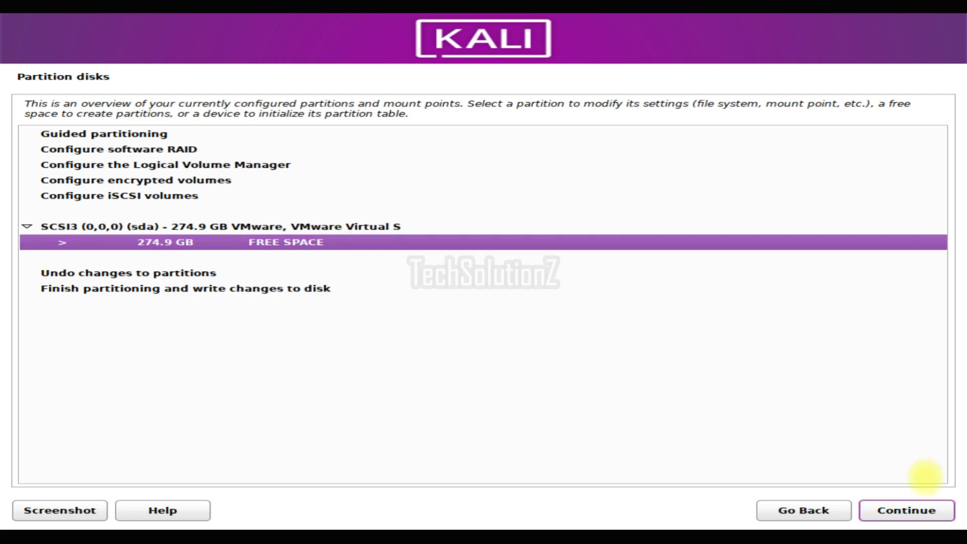
{"action": "left_click", "coordinate": [928, 513]}
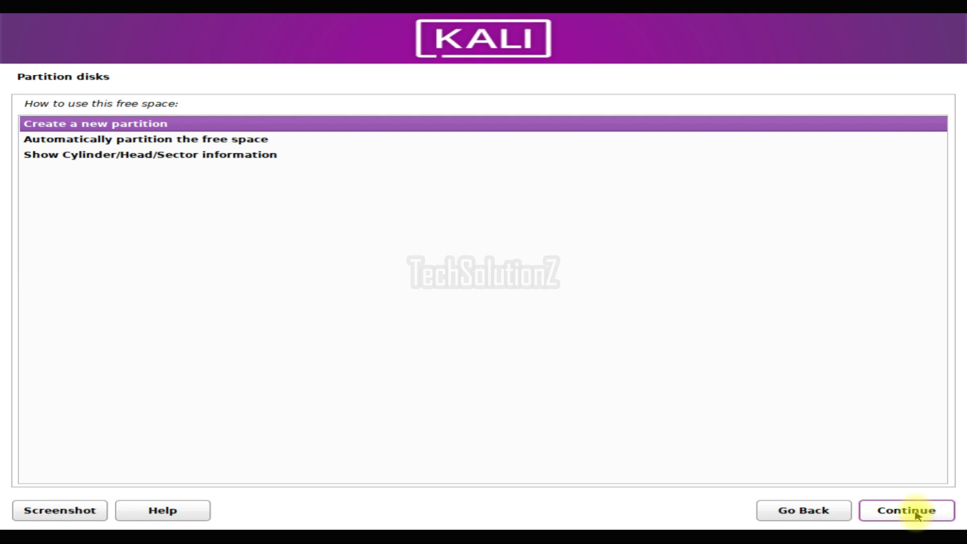
{"action": "left_click", "coordinate": [916, 514]}
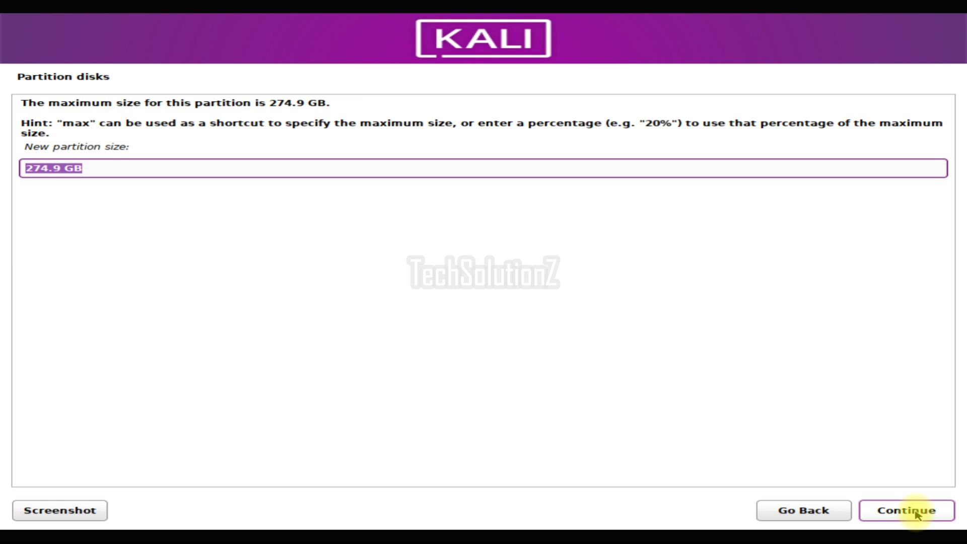
{"action": "type", "text": "1GB"}
{"action": "key", "text": "BackSpace"}
{"action": "key", "text": "BackSpace"}
{"action": "type", "text": "GB"}
{"action": "left_click", "coordinate": [879, 511]}
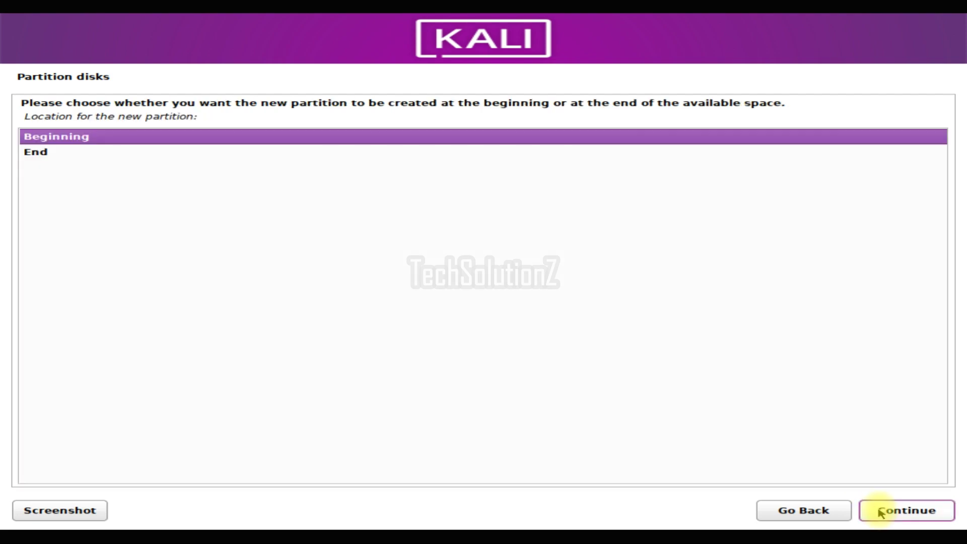
{"action": "left_click", "coordinate": [880, 511]}
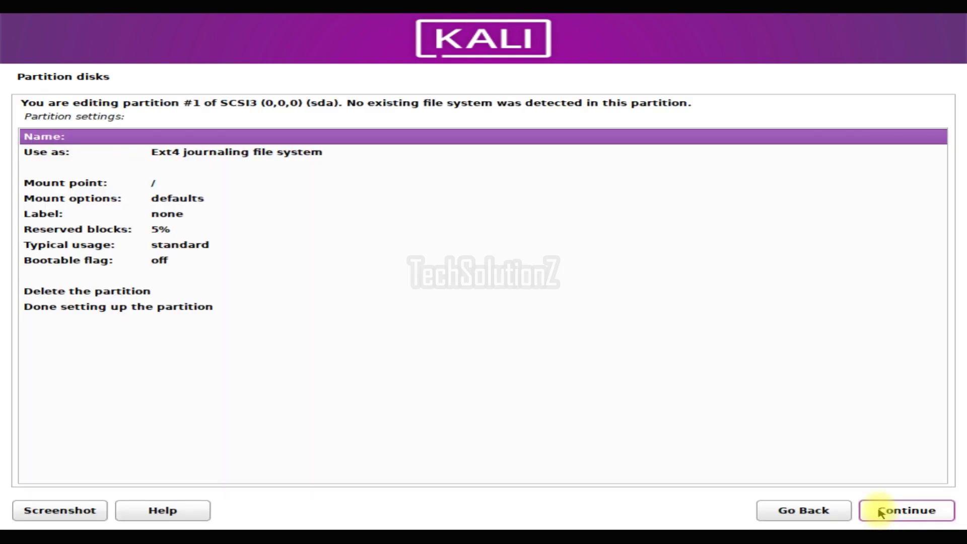
{"action": "left_click", "coordinate": [215, 155]}
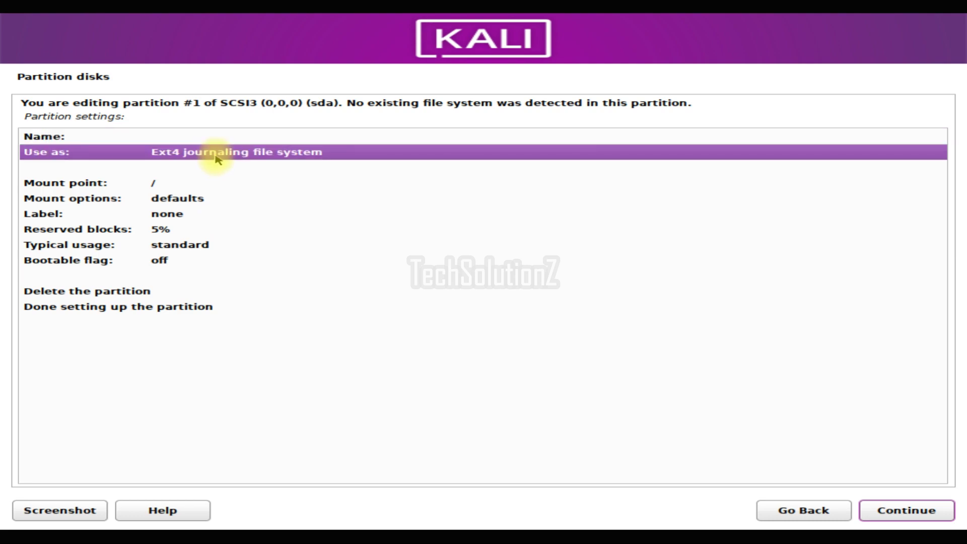
{"action": "double_click", "coordinate": [228, 161]}
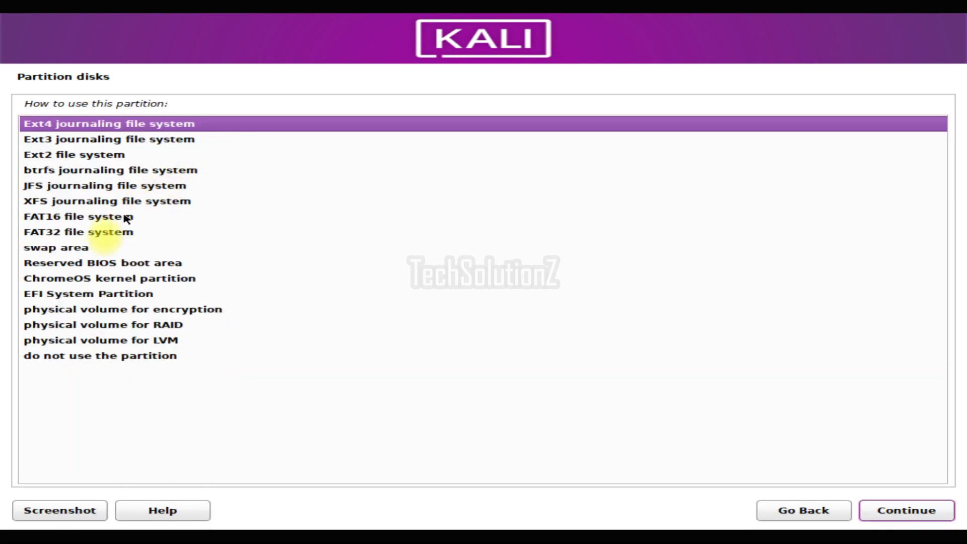
{"action": "left_click", "coordinate": [104, 295]}
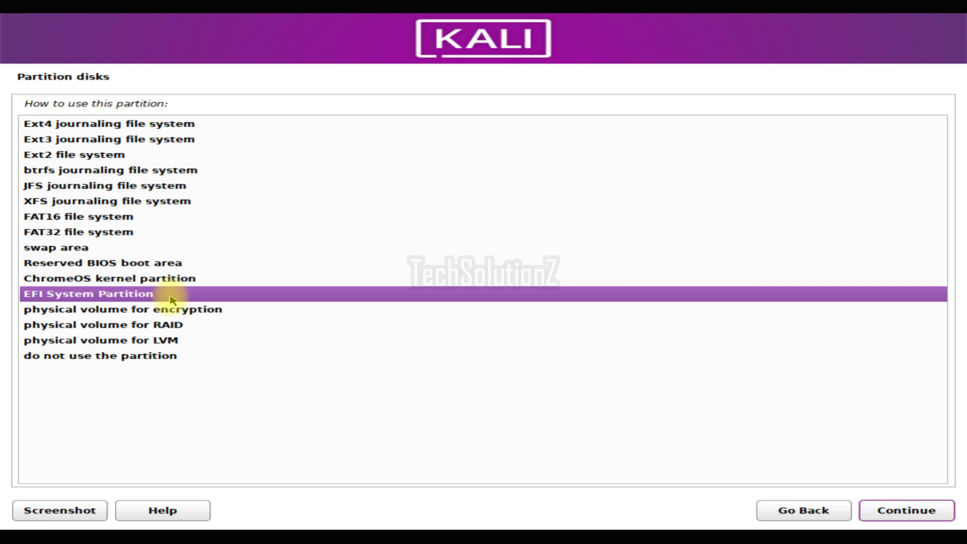
{"action": "double_click", "coordinate": [144, 295]}
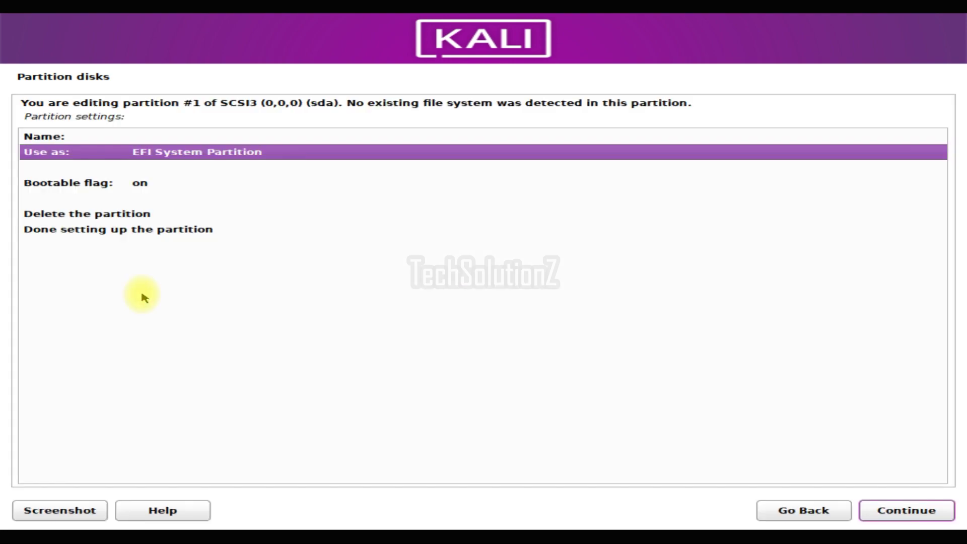
{"action": "left_click", "coordinate": [175, 231]}
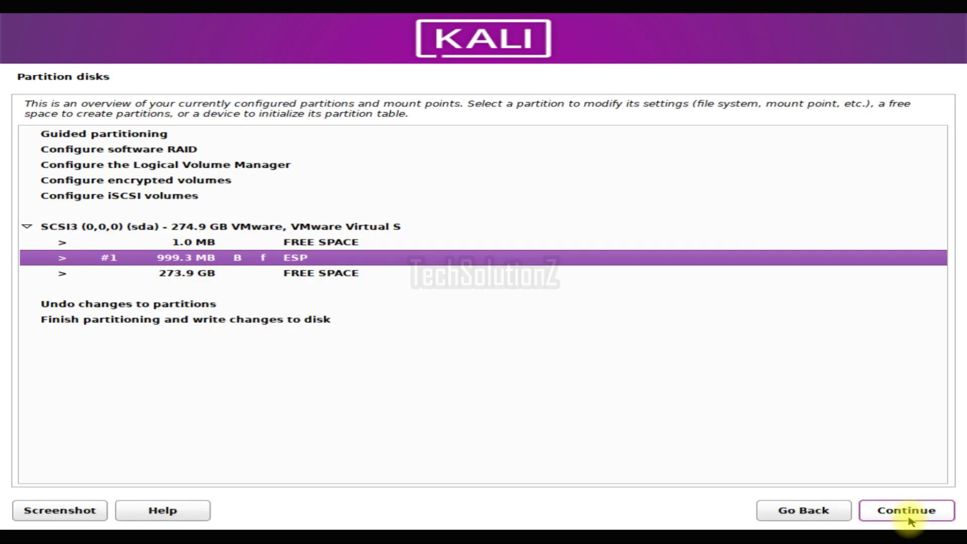
Create an 8 GB swap area partition at the start of the 273.9 GB free space
{"action": "left_click", "coordinate": [323, 276]}
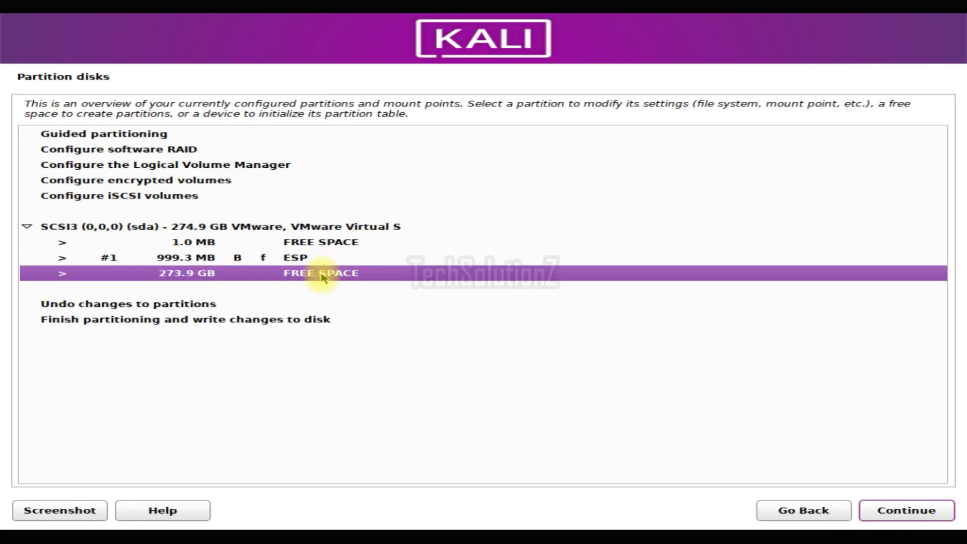
{"action": "left_click", "coordinate": [901, 509]}
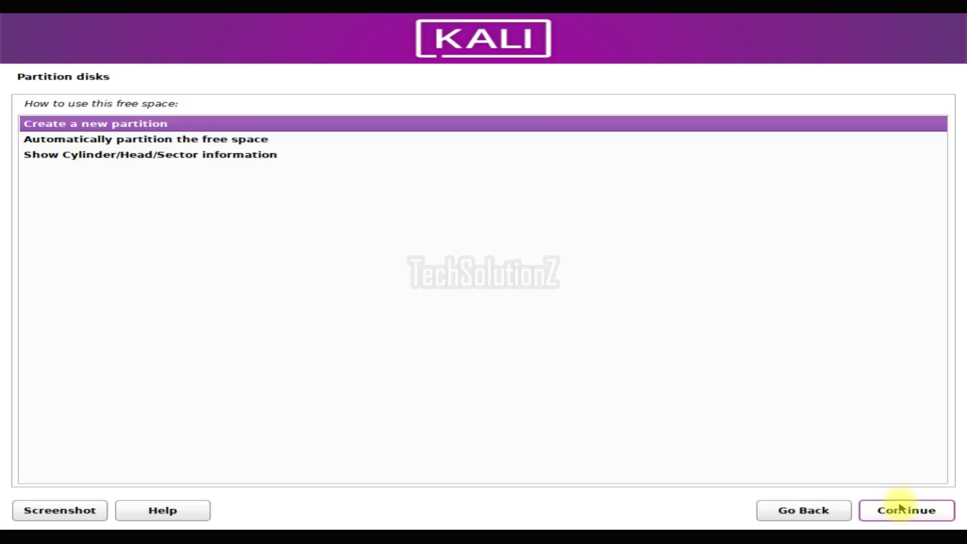
{"action": "left_click", "coordinate": [901, 508]}
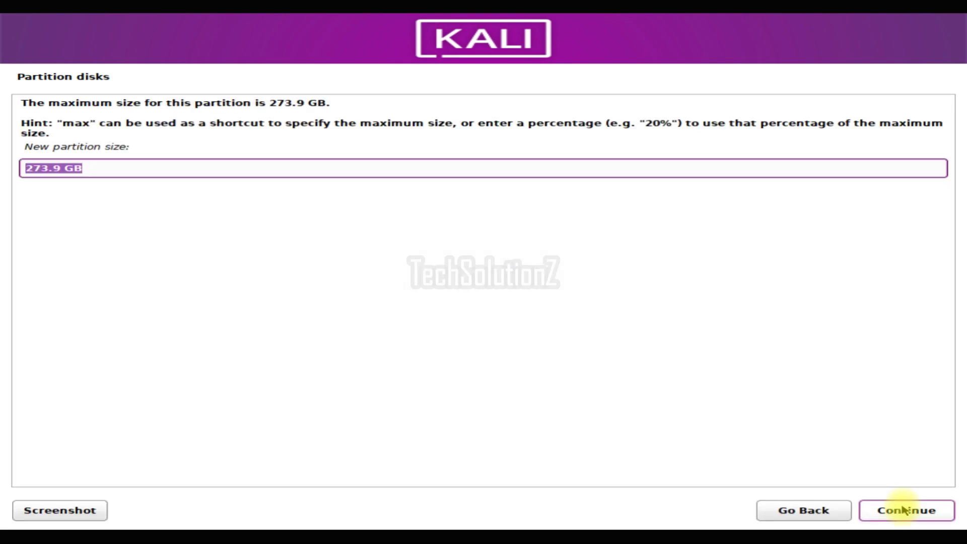
{"action": "type", "text": "8"}
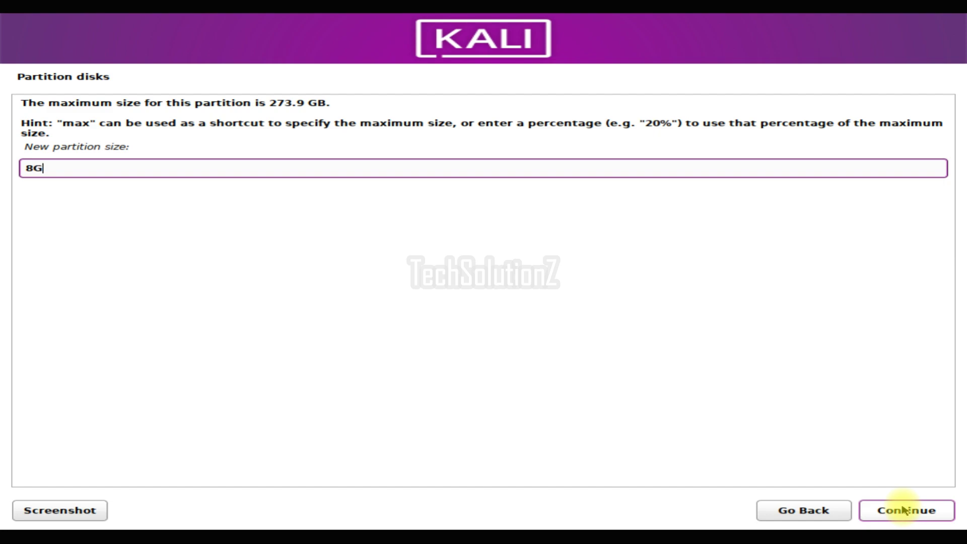
{"action": "left_click", "coordinate": [903, 509]}
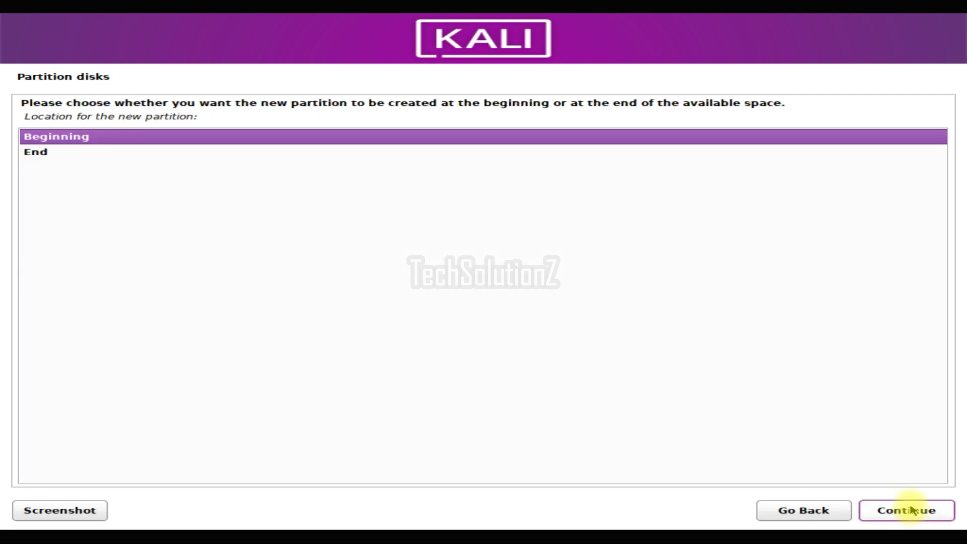
{"action": "left_click", "coordinate": [914, 510]}
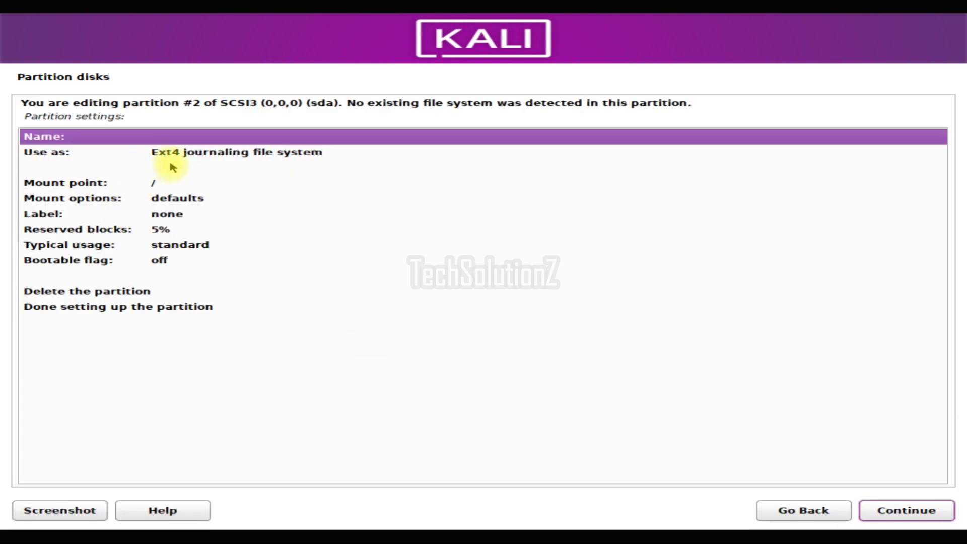
{"action": "left_click", "coordinate": [178, 154]}
{"action": "double_click", "coordinate": [188, 152]}
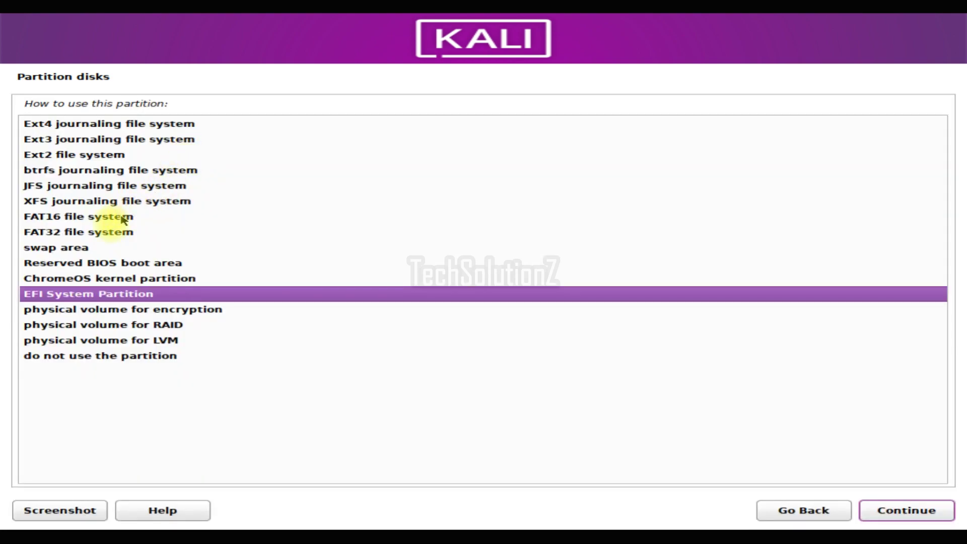
{"action": "left_click", "coordinate": [86, 247]}
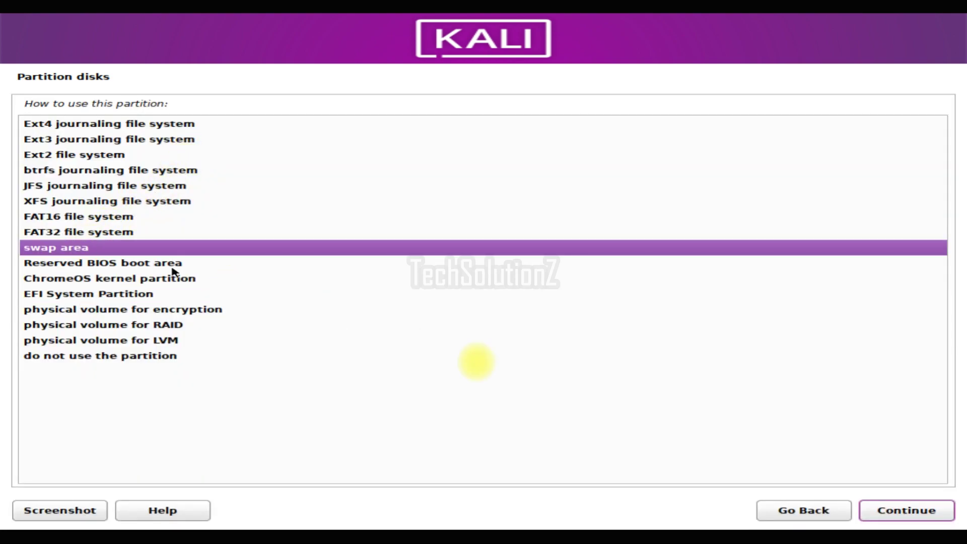
{"action": "left_click", "coordinate": [932, 512]}
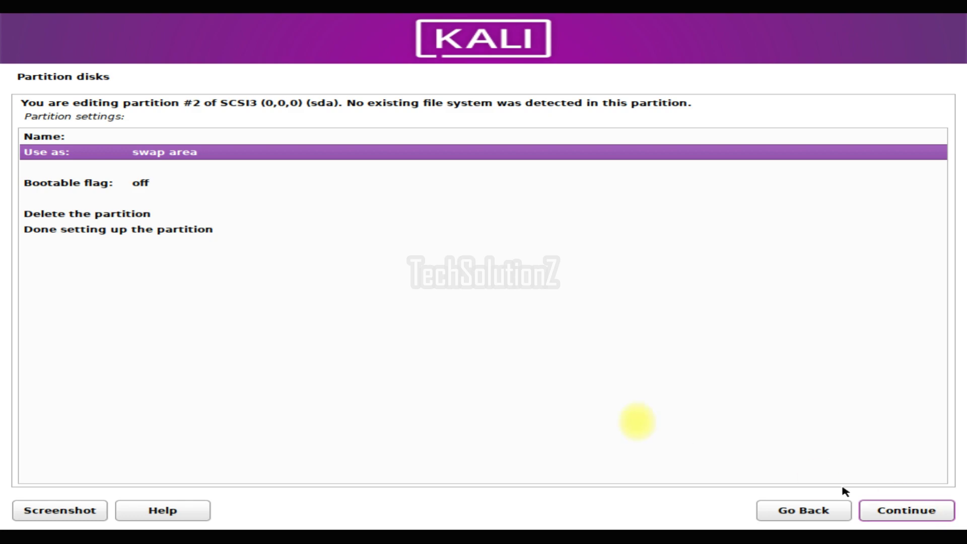
{"action": "left_click", "coordinate": [217, 230]}
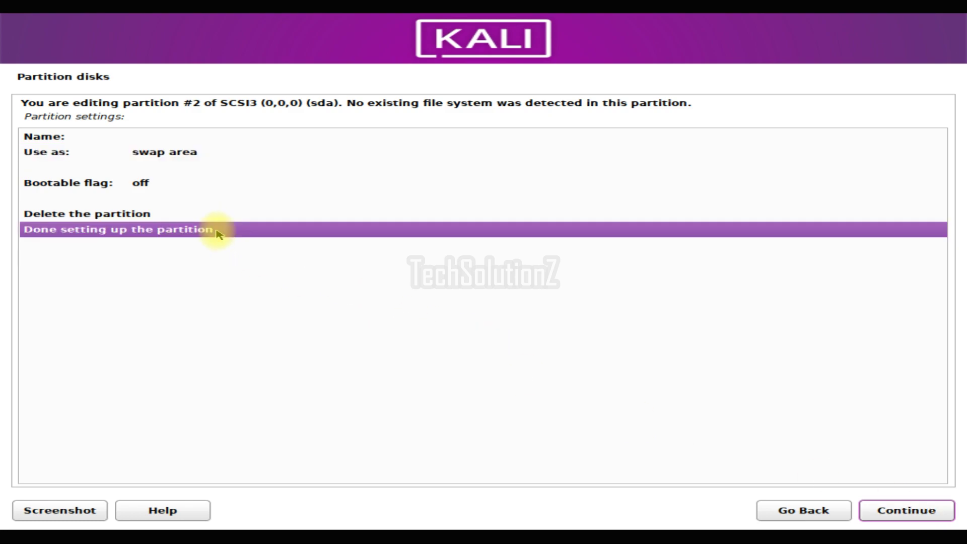
{"action": "left_click", "coordinate": [885, 514]}
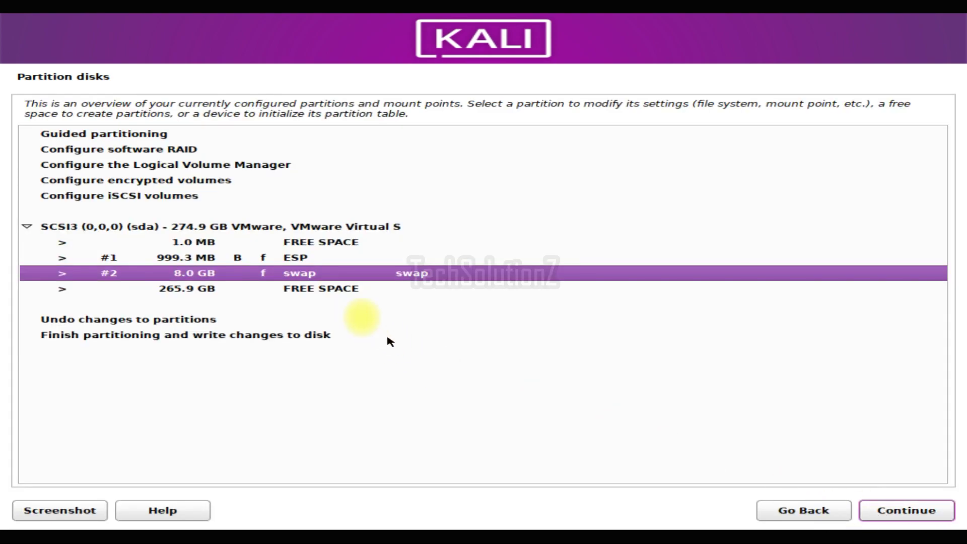
Create a 100GB partition at the beginning of the free space, mounted at /
{"action": "left_click", "coordinate": [338, 290]}
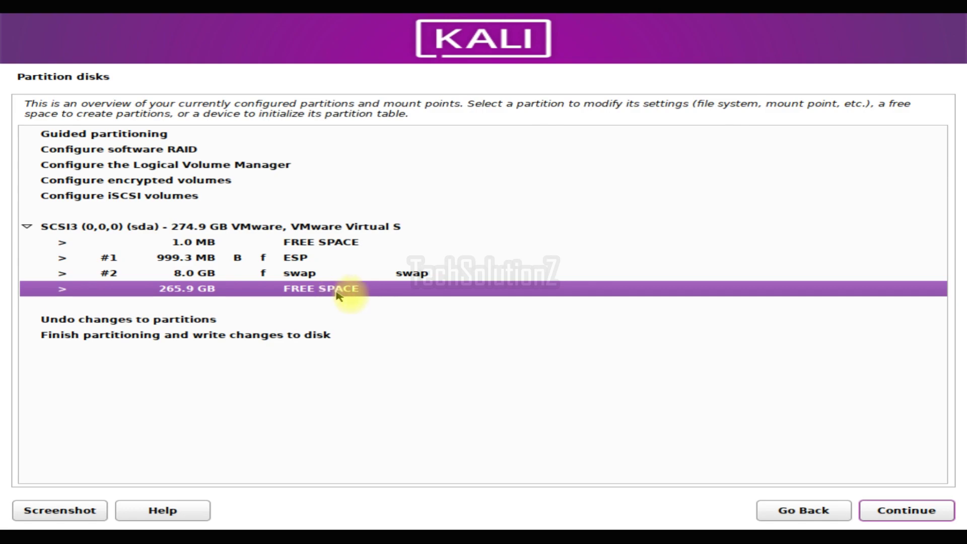
{"action": "left_click", "coordinate": [914, 510]}
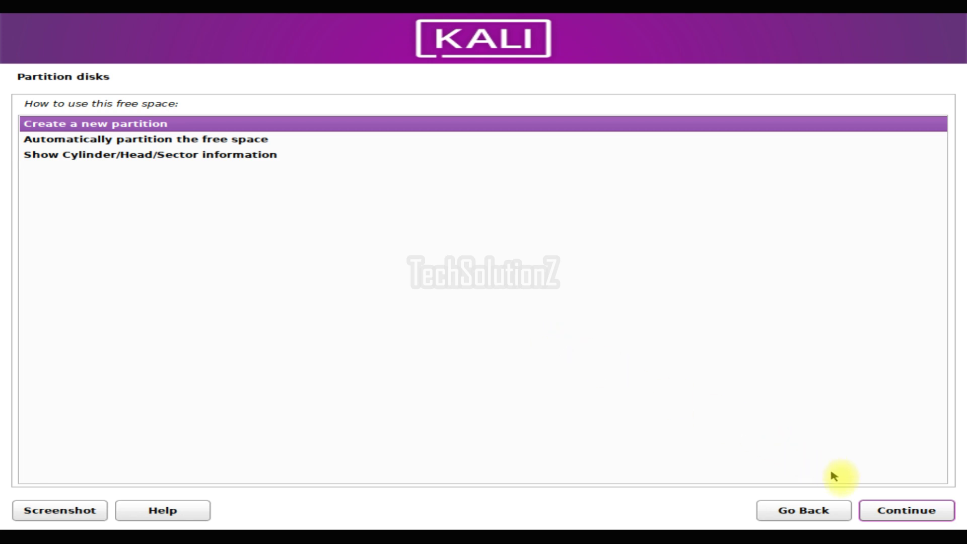
{"action": "left_click", "coordinate": [875, 506]}
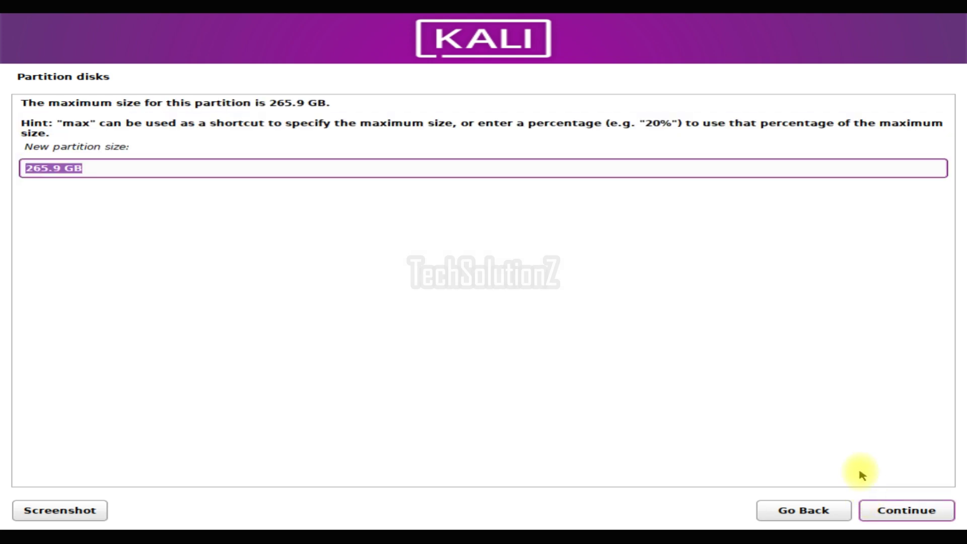
{"action": "type", "text": "100"}
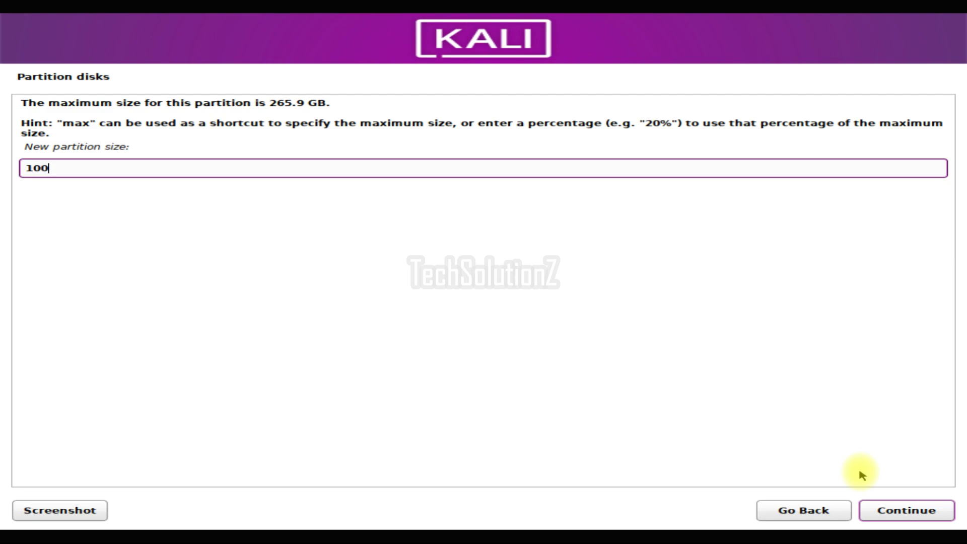
{"action": "type", "text": "GB"}
{"action": "left_click", "coordinate": [879, 509]}
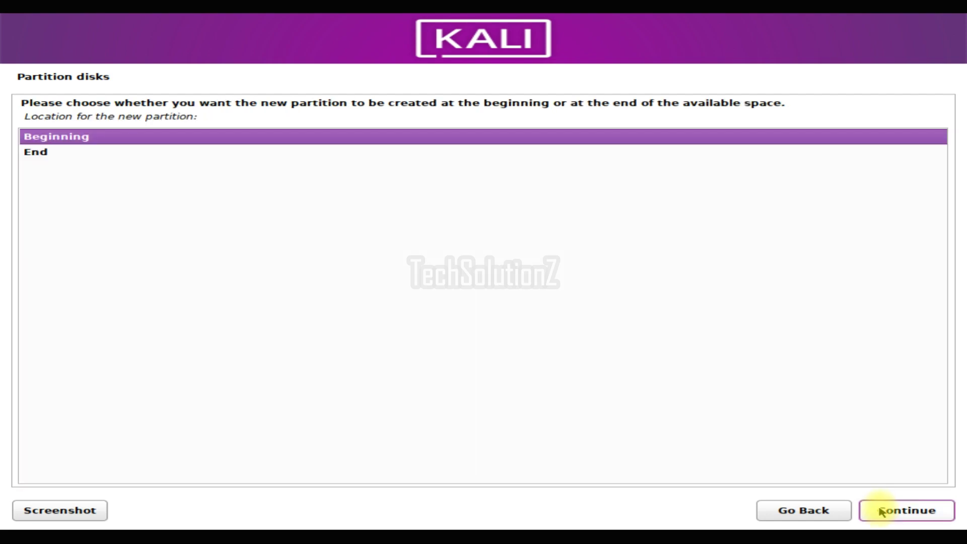
{"action": "left_click", "coordinate": [880, 509]}
{"action": "left_click", "coordinate": [168, 185]}
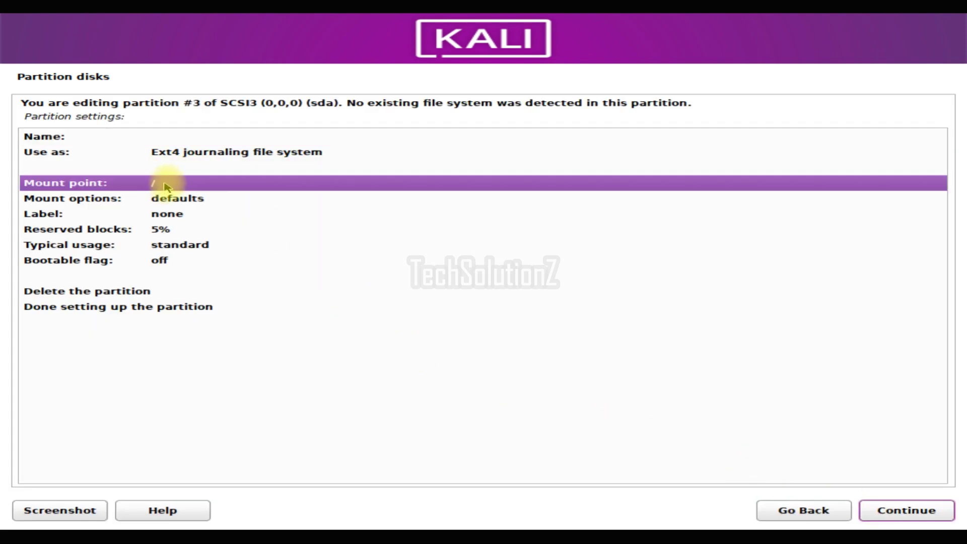
{"action": "double_click", "coordinate": [167, 185]}
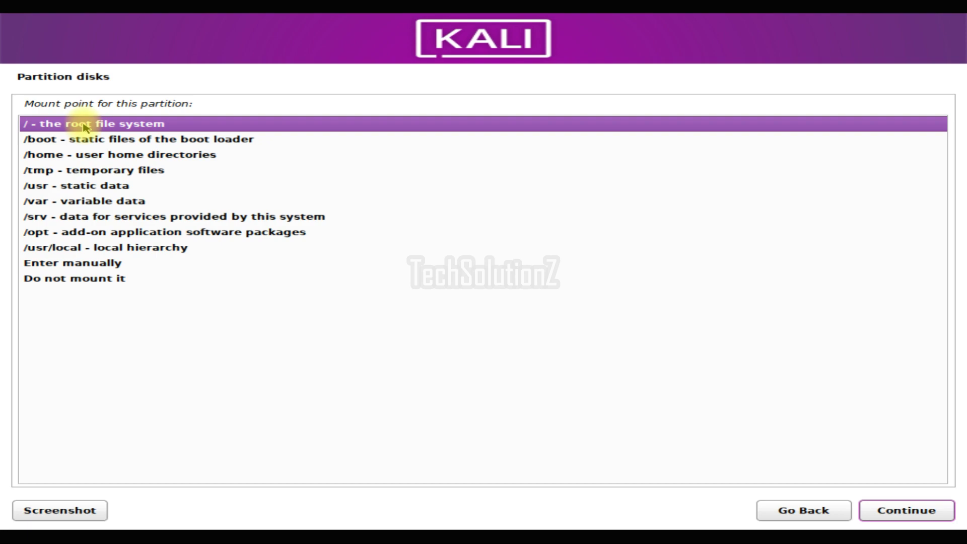
{"action": "double_click", "coordinate": [85, 126]}
Give the root partition the label 'root'
{"action": "left_click", "coordinate": [166, 154]}
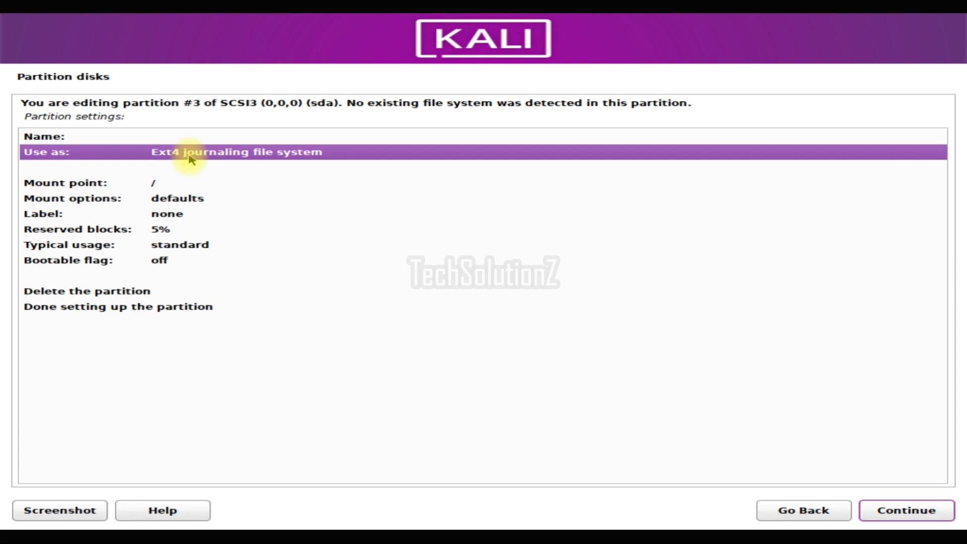
{"action": "double_click", "coordinate": [168, 213]}
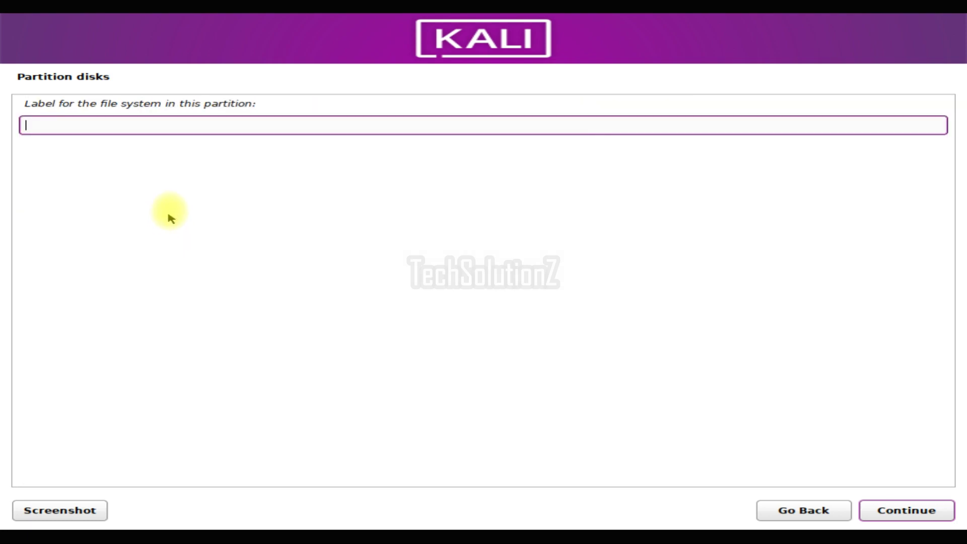
{"action": "type", "text": "root"}
{"action": "left_click", "coordinate": [882, 509]}
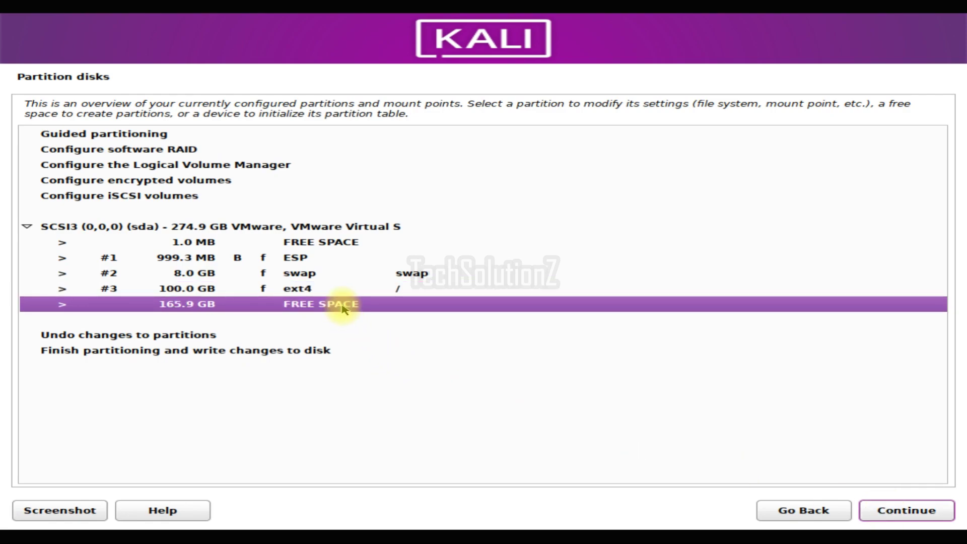
Create a new 30GB partition at the beginning of the 165.9 GB free space
{"action": "left_click", "coordinate": [874, 512]}
{"action": "left_click", "coordinate": [876, 507]}
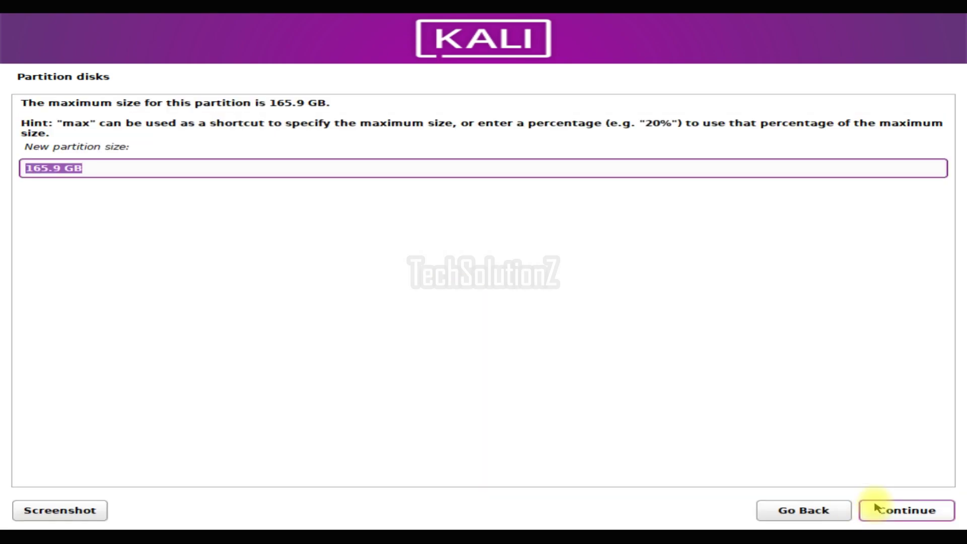
{"action": "type", "text": "30"}
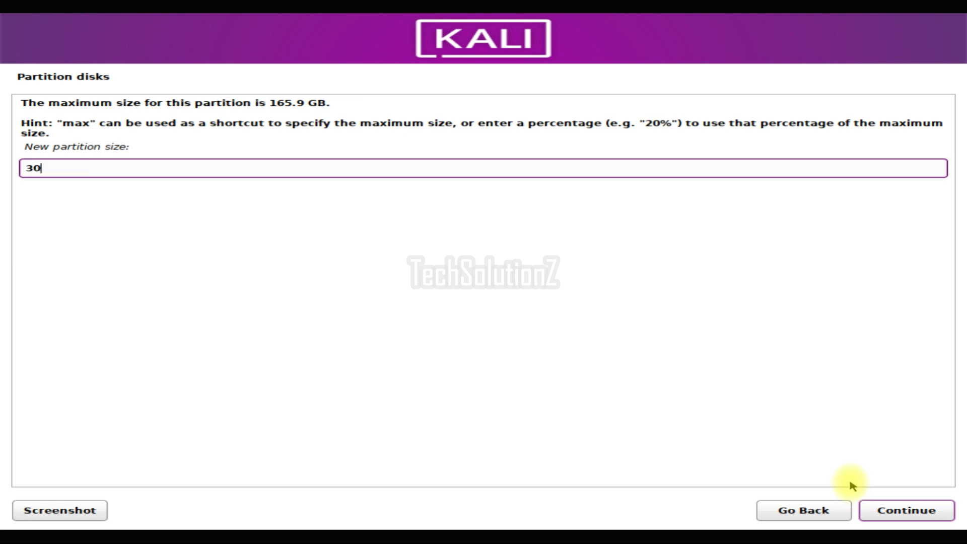
{"action": "type", "text": "GB"}
{"action": "left_click", "coordinate": [889, 509]}
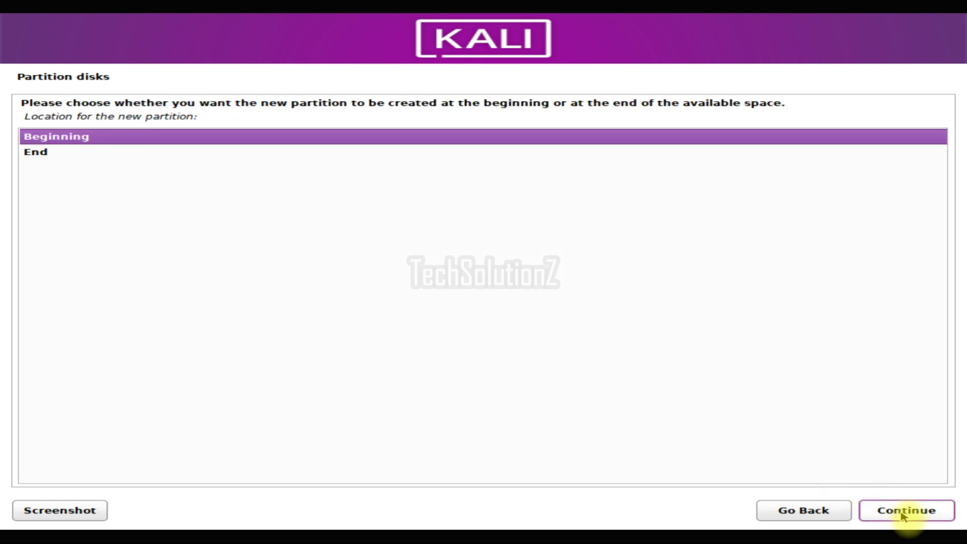
{"action": "left_click", "coordinate": [907, 517]}
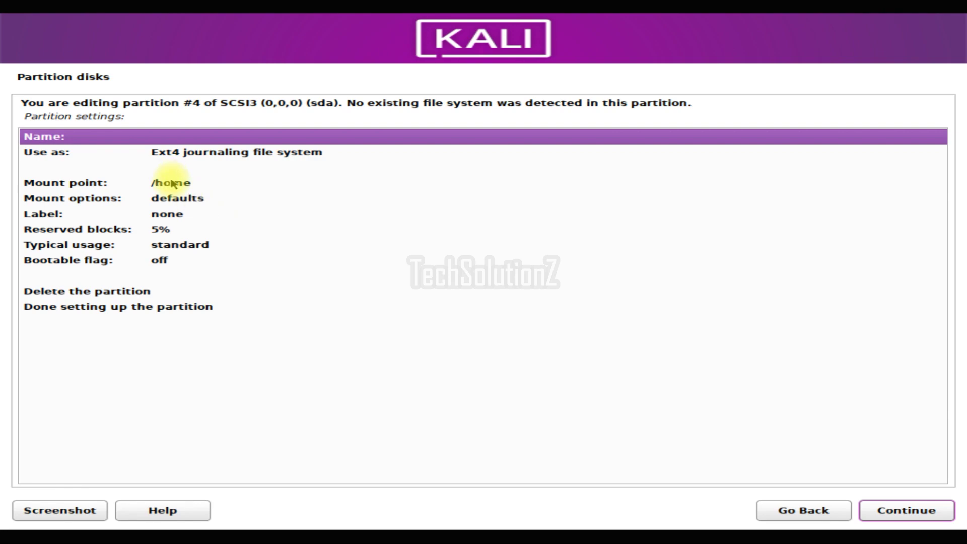
Mount the new partition at /var and select the remaining 135.9 GB free space
{"action": "left_click", "coordinate": [182, 184]}
{"action": "left_click", "coordinate": [182, 184]}
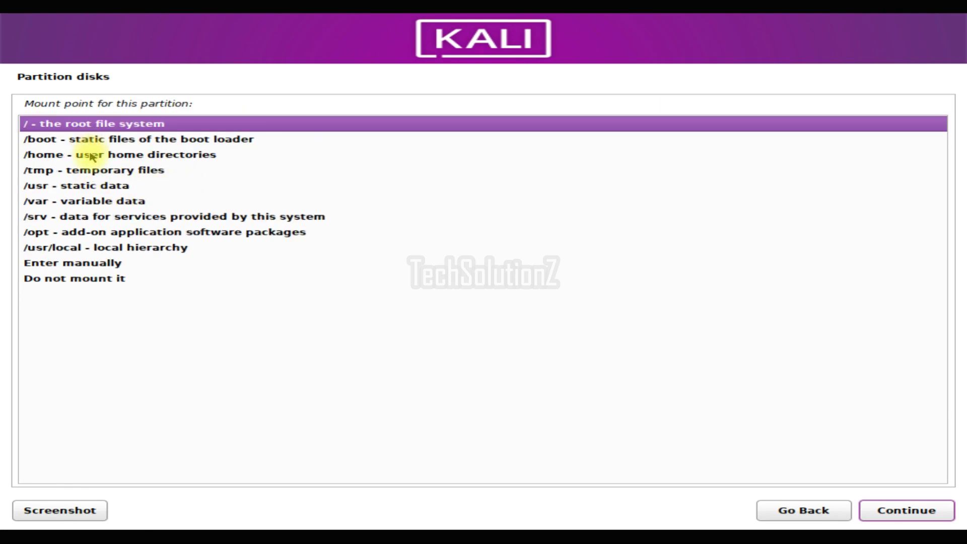
{"action": "left_click", "coordinate": [85, 201]}
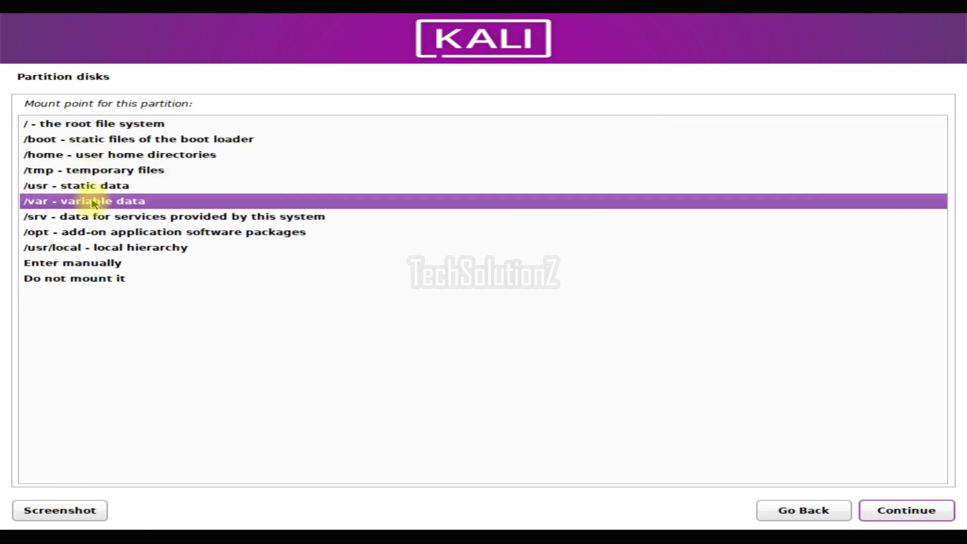
{"action": "left_click", "coordinate": [915, 519]}
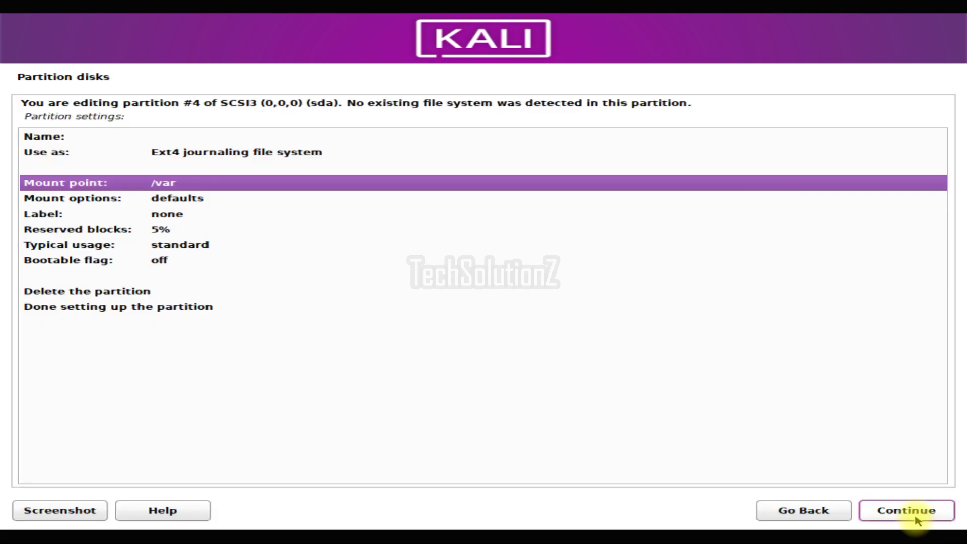
{"action": "left_click", "coordinate": [258, 309]}
{"action": "left_click", "coordinate": [909, 512]}
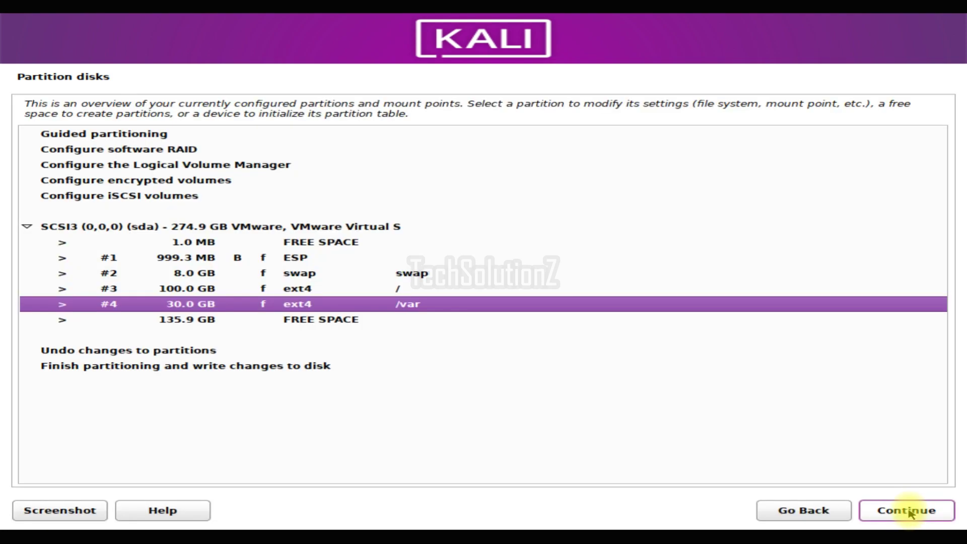
{"action": "left_click", "coordinate": [340, 319]}
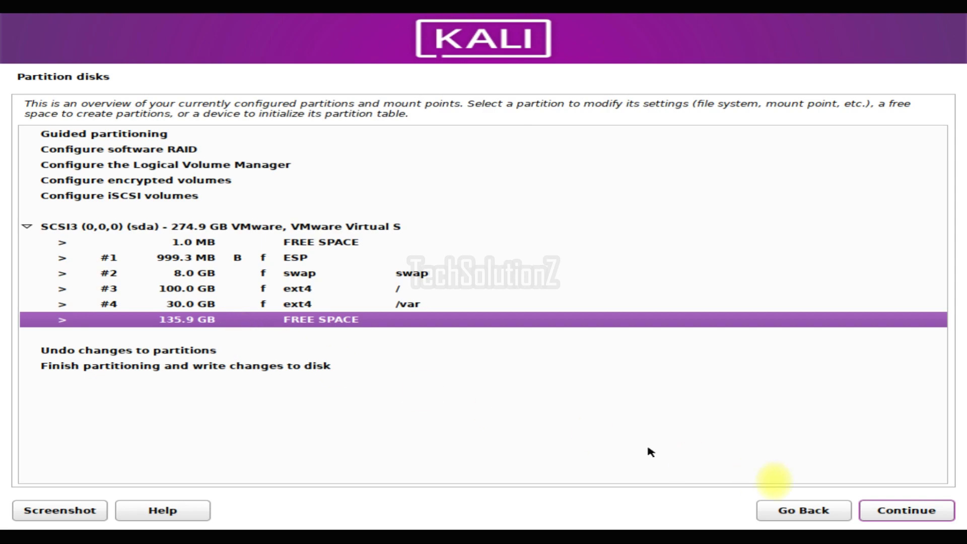
{"action": "left_click", "coordinate": [875, 505]}
Create a new 35GB partition at the beginning of the free space
{"action": "left_click", "coordinate": [872, 508]}
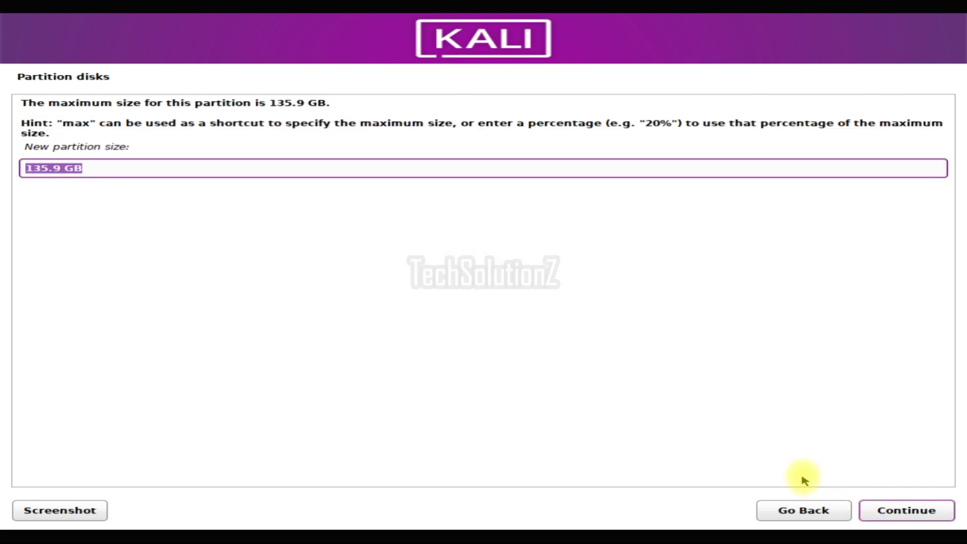
{"action": "type", "text": "35GB"}
{"action": "left_click", "coordinate": [887, 510]}
{"action": "left_click", "coordinate": [890, 512]}
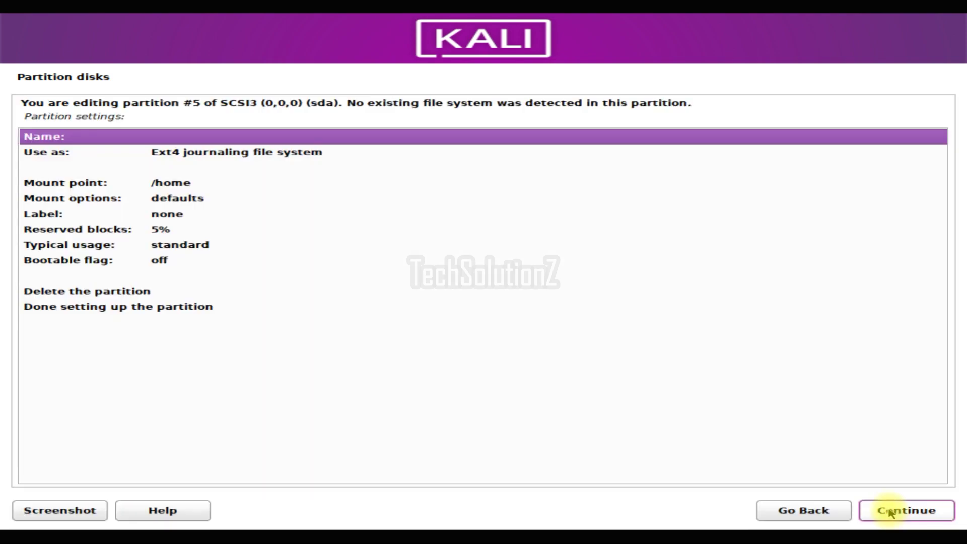
Set the 35GB partition's mount point to /usr and select the remaining 100.9 GB free space
{"action": "left_click", "coordinate": [234, 183]}
{"action": "double_click", "coordinate": [236, 185]}
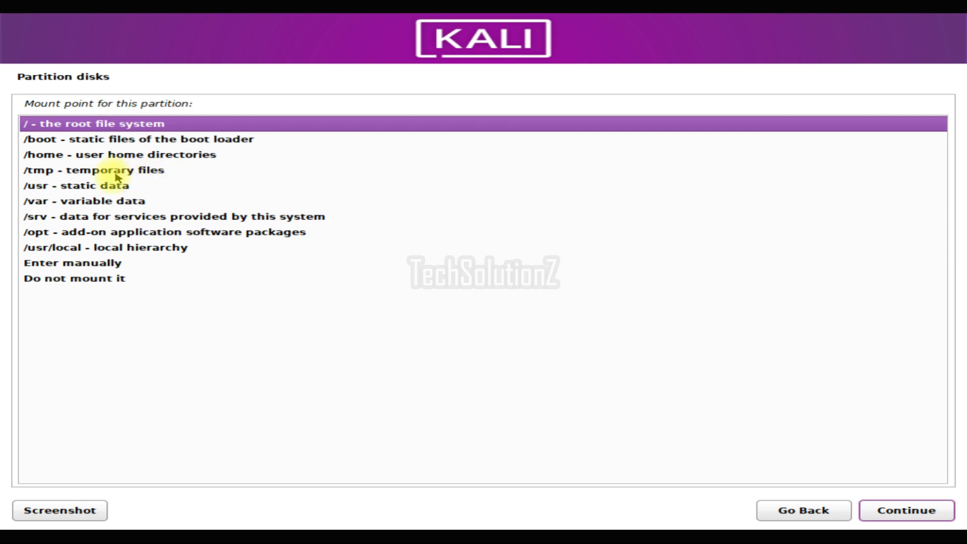
{"action": "left_click", "coordinate": [73, 172]}
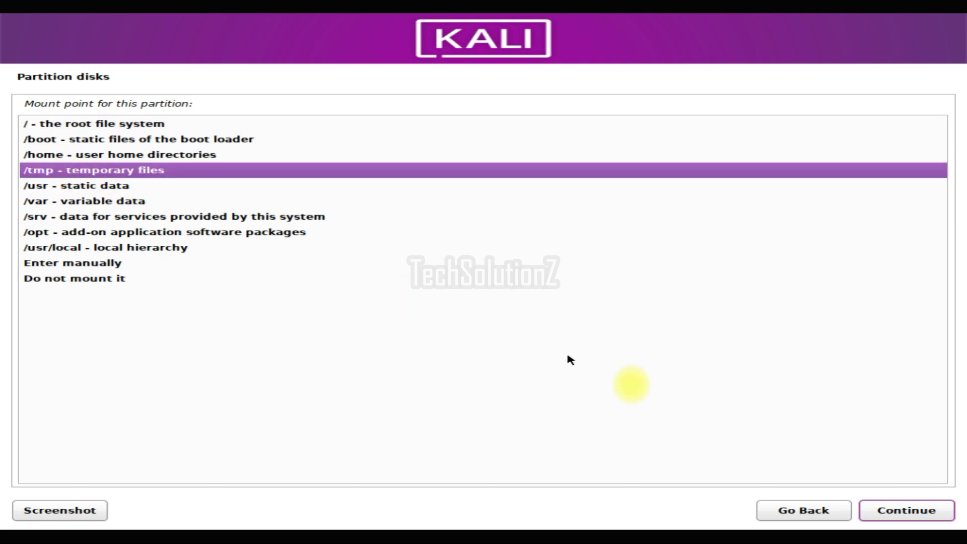
{"action": "left_click", "coordinate": [934, 510]}
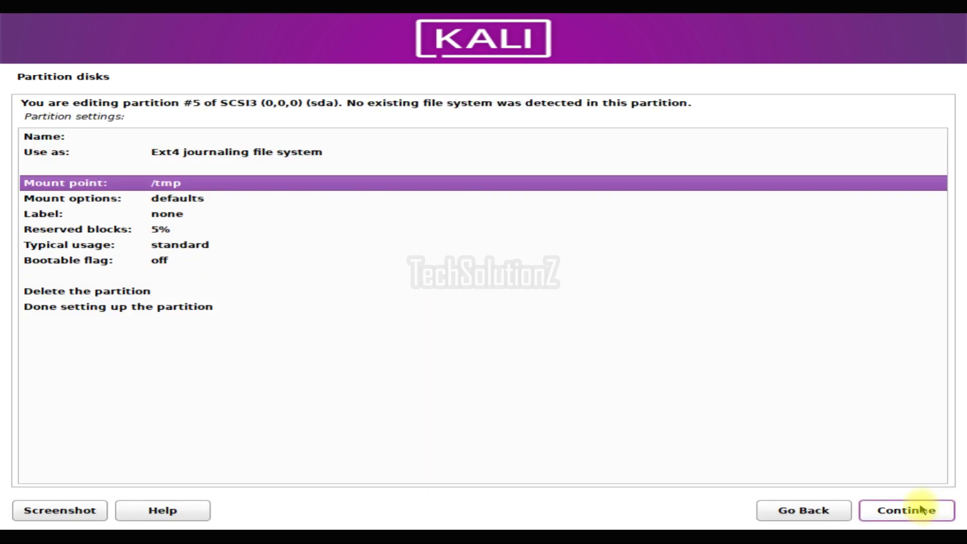
{"action": "double_click", "coordinate": [244, 184]}
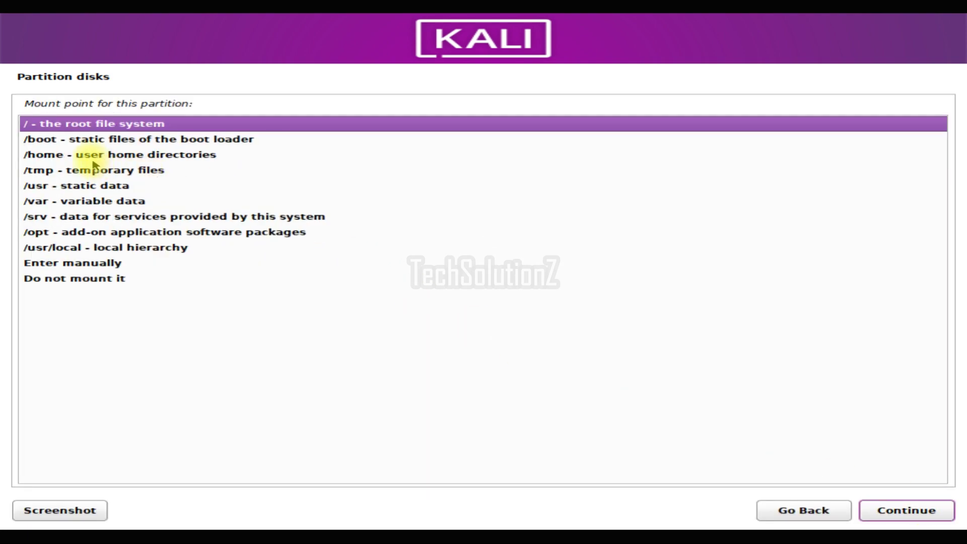
{"action": "left_click", "coordinate": [71, 186]}
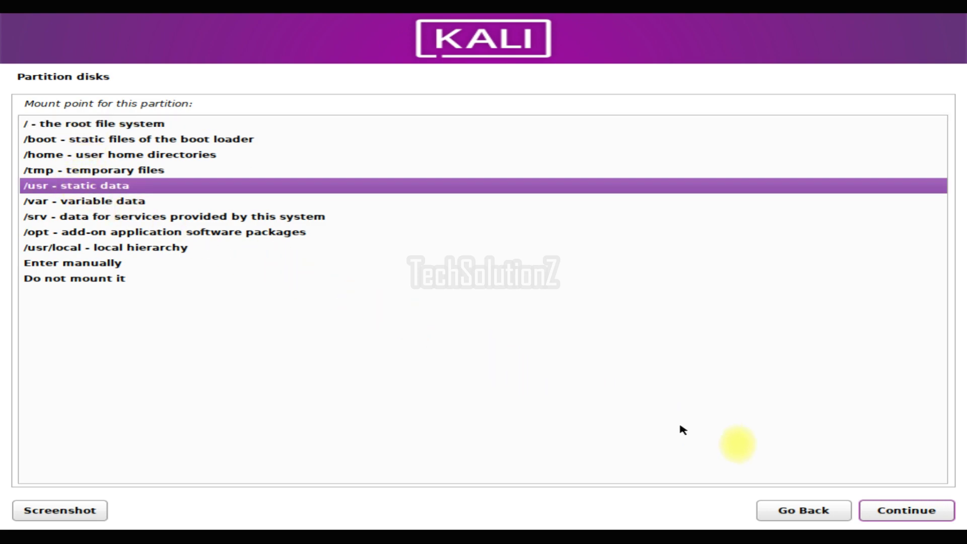
{"action": "left_click", "coordinate": [880, 509]}
{"action": "left_click", "coordinate": [223, 307]}
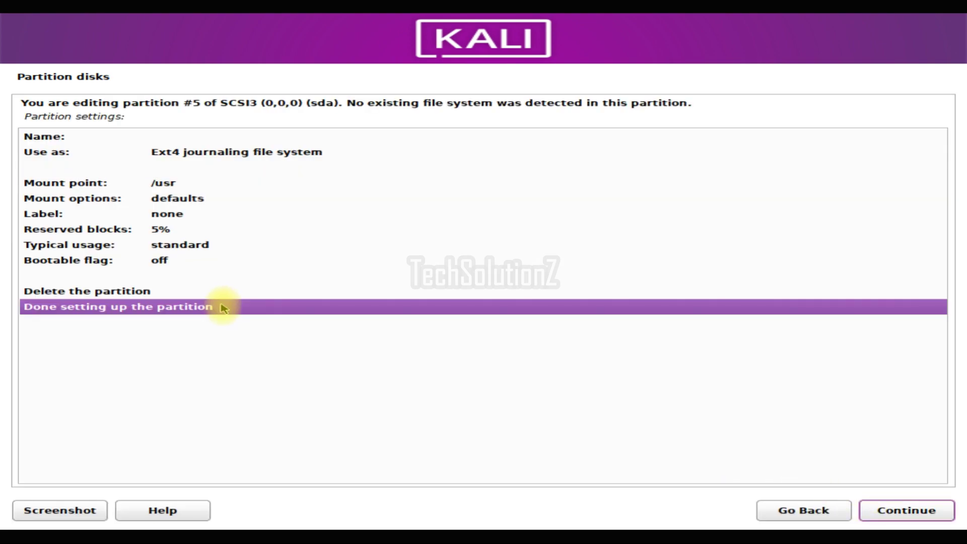
{"action": "left_click", "coordinate": [902, 510]}
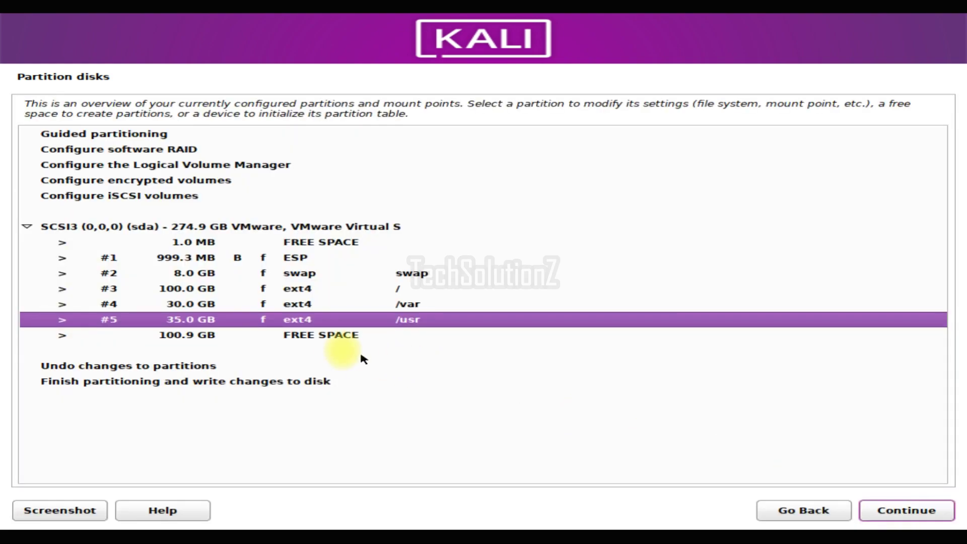
{"action": "left_click", "coordinate": [329, 339]}
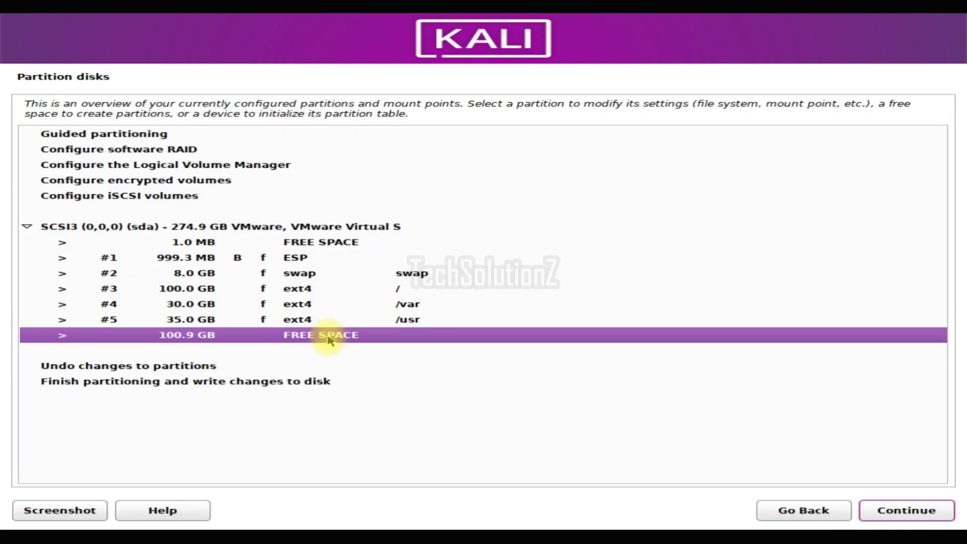
Create a 10GB ext4 partition mounted at /tmp
{"action": "left_click", "coordinate": [885, 513]}
{"action": "left_click", "coordinate": [889, 511]}
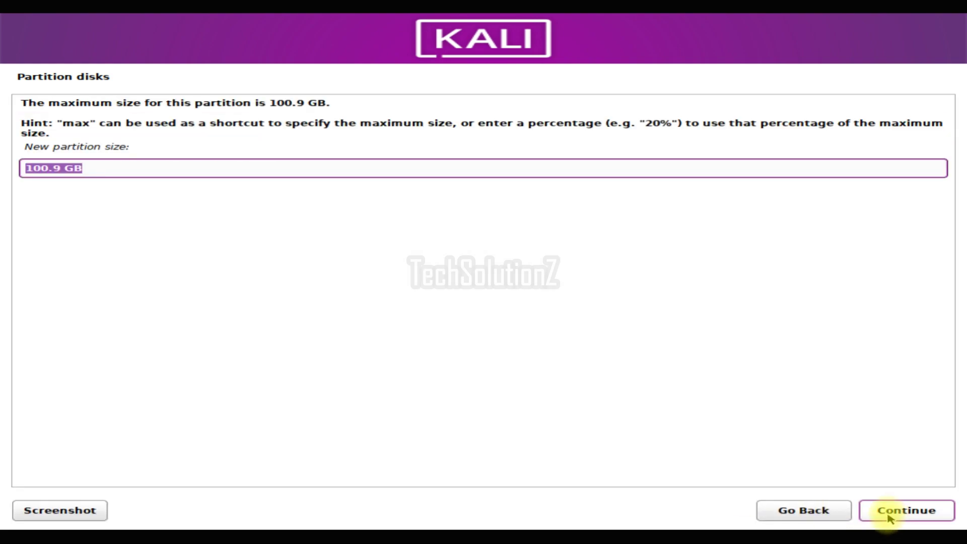
{"action": "type", "text": "10GB"}
{"action": "left_click", "coordinate": [885, 513]}
{"action": "left_click", "coordinate": [886, 511]}
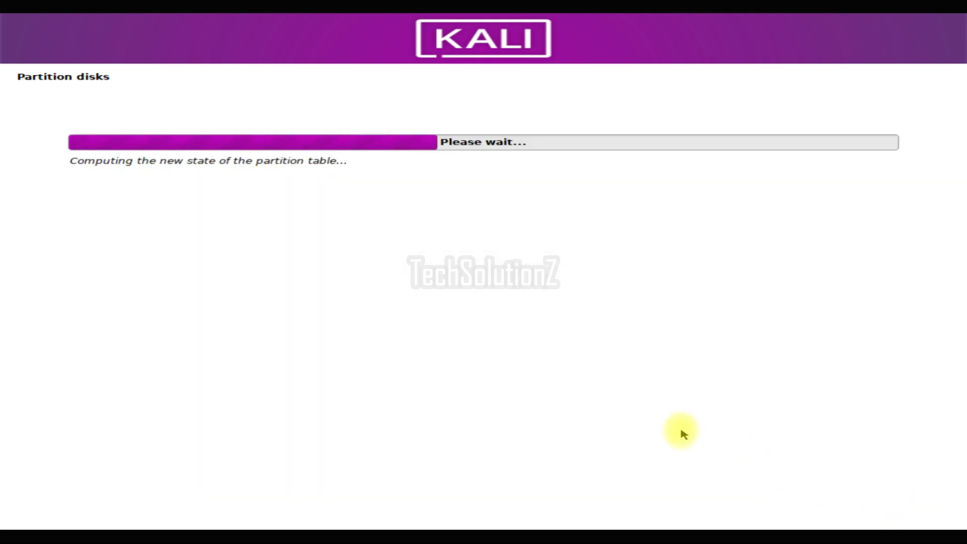
{"action": "double_click", "coordinate": [202, 185]}
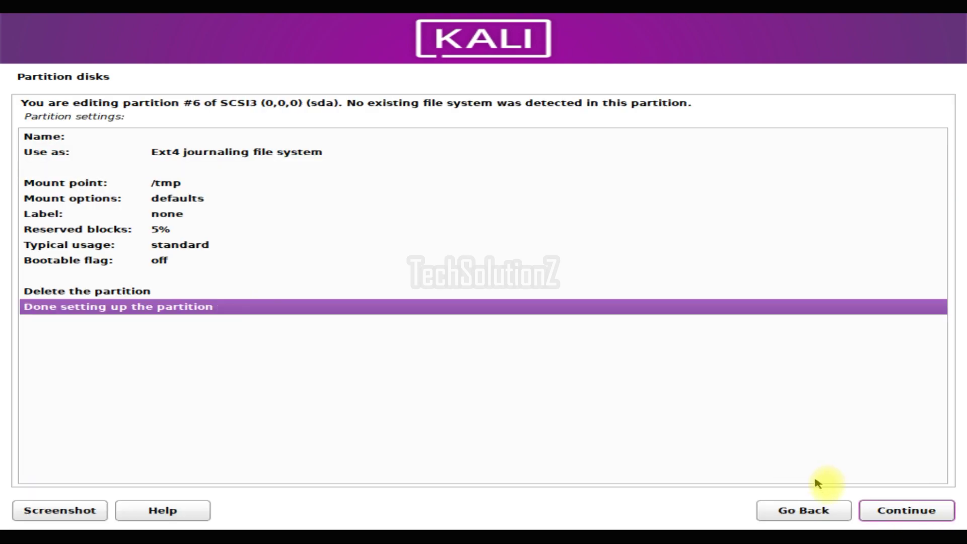
{"action": "left_click", "coordinate": [873, 511]}
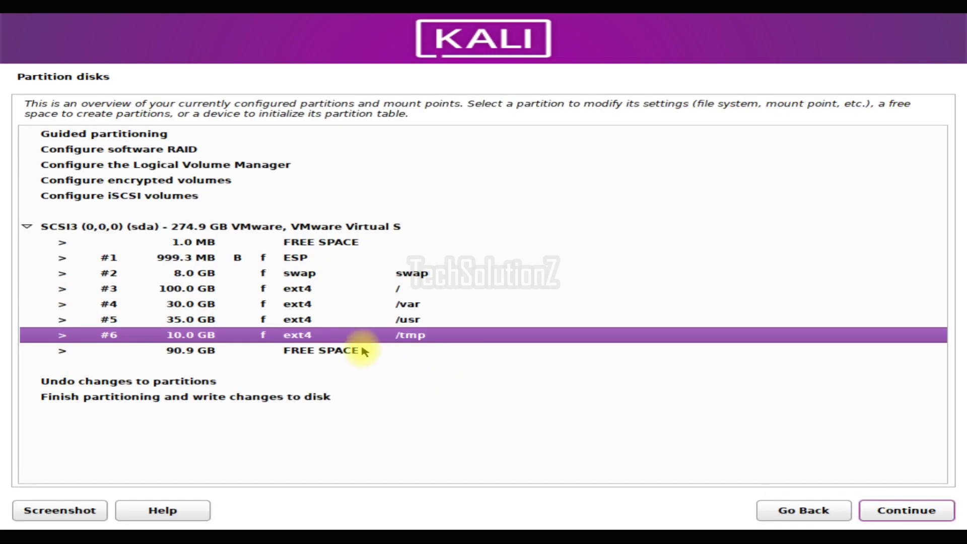
Create a /home partition using the remaining 90.9 GB free space
{"action": "left_click", "coordinate": [363, 351]}
{"action": "left_click", "coordinate": [923, 510]}
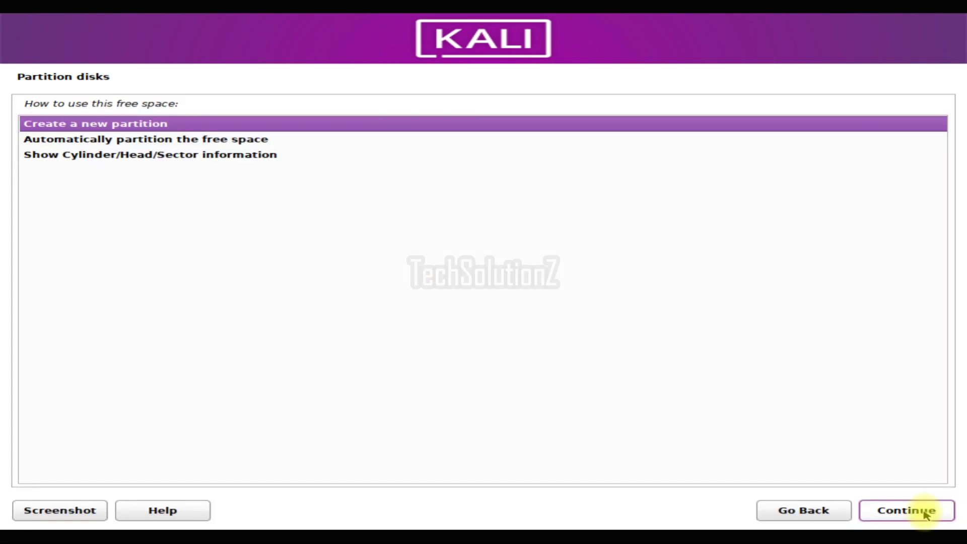
{"action": "left_click", "coordinate": [925, 512]}
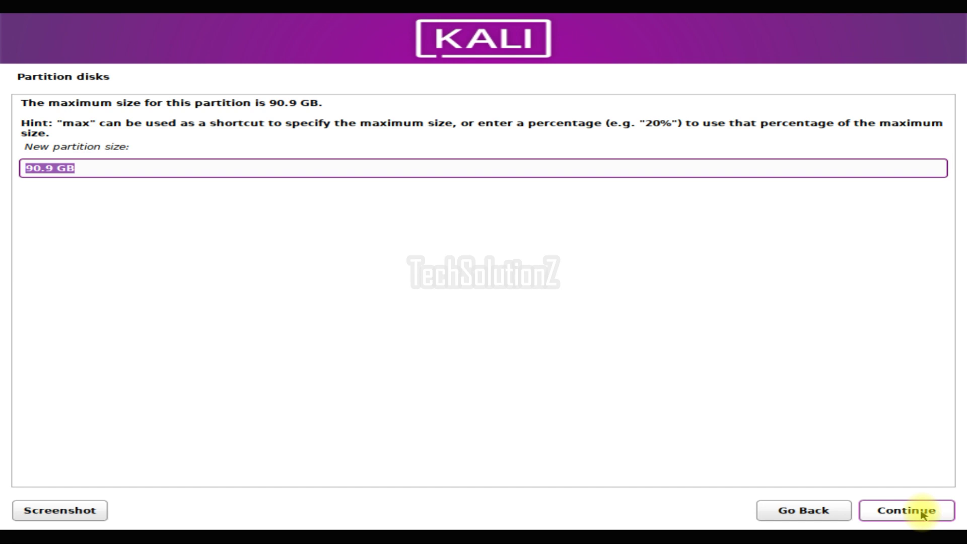
{"action": "left_click", "coordinate": [921, 513]}
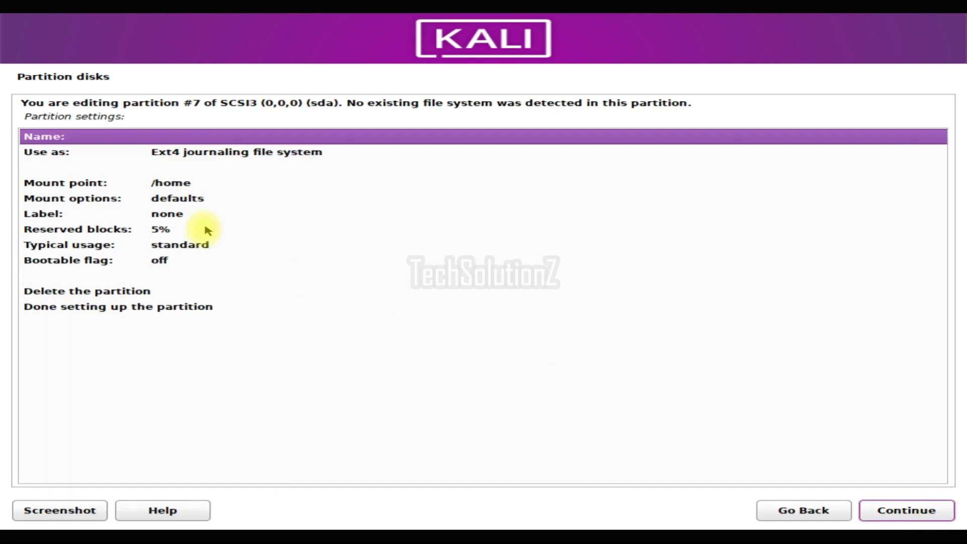
{"action": "left_click", "coordinate": [185, 185]}
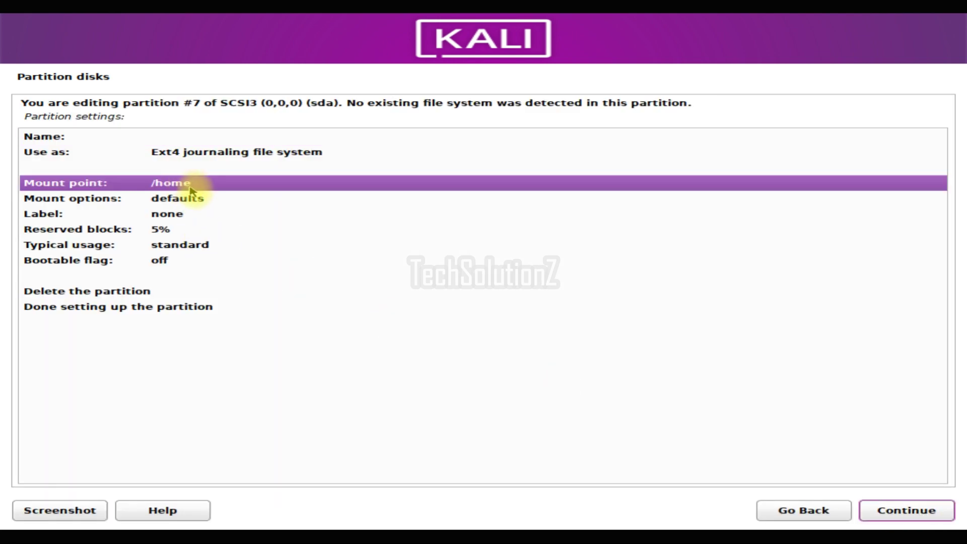
{"action": "left_click", "coordinate": [191, 310]}
{"action": "left_click", "coordinate": [881, 513]}
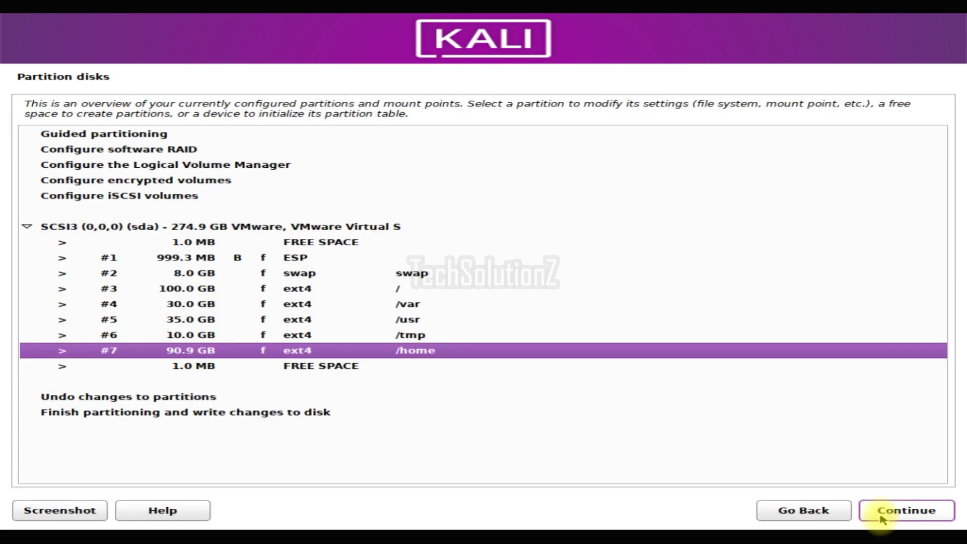
Finish partitioning and proceed to write the changes to disk
{"action": "left_click", "coordinate": [333, 412]}
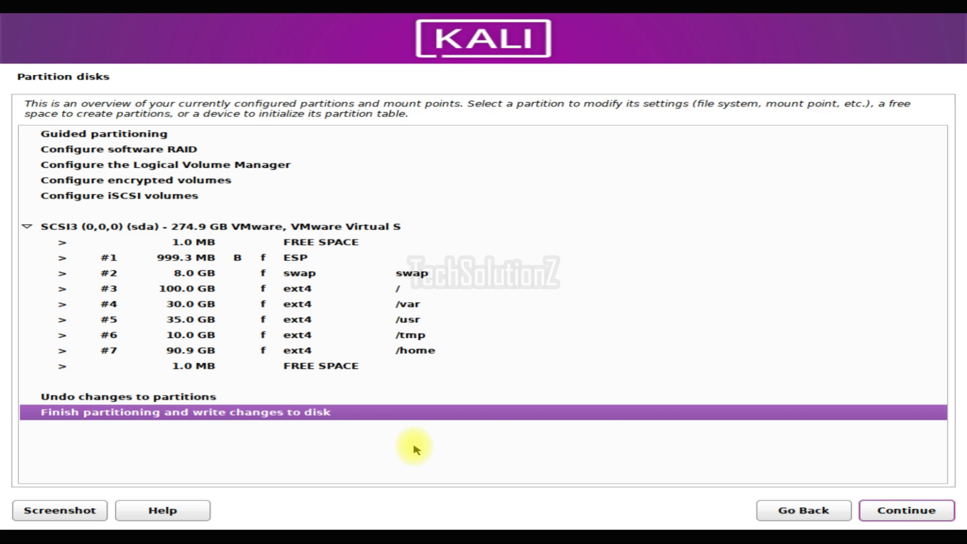
{"action": "left_click", "coordinate": [902, 511]}
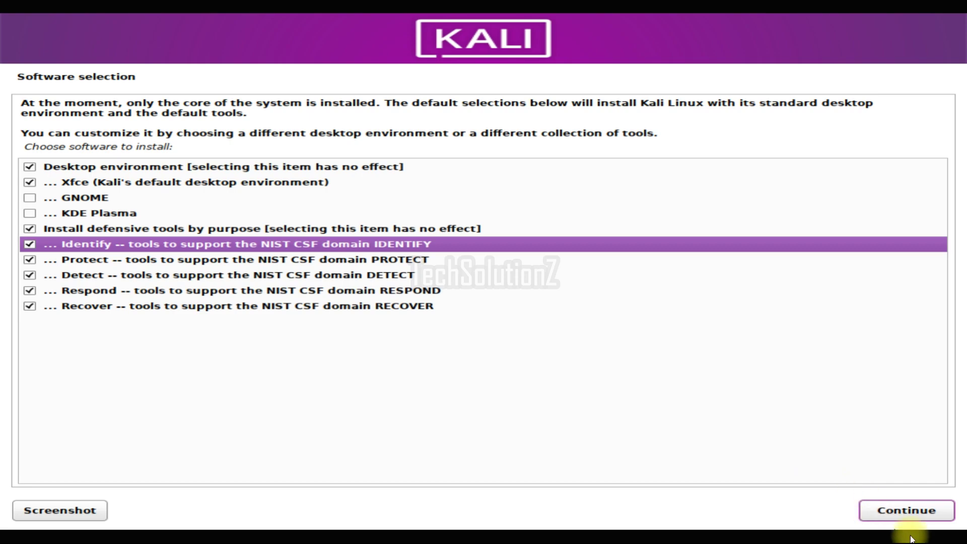
Install the default software selection and let the installation run through to the Installation complete notice
{"action": "left_click", "coordinate": [907, 511]}
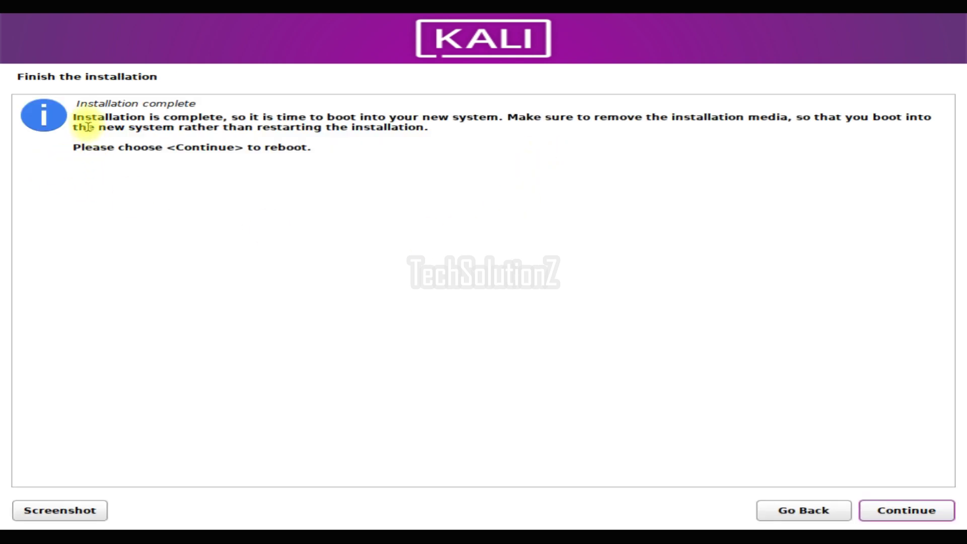
Acknowledge the Installation complete message and reboot into the newly installed Kali system
{"action": "left_click_drag", "start_coordinate": [73, 117], "coordinate": [432, 147]}
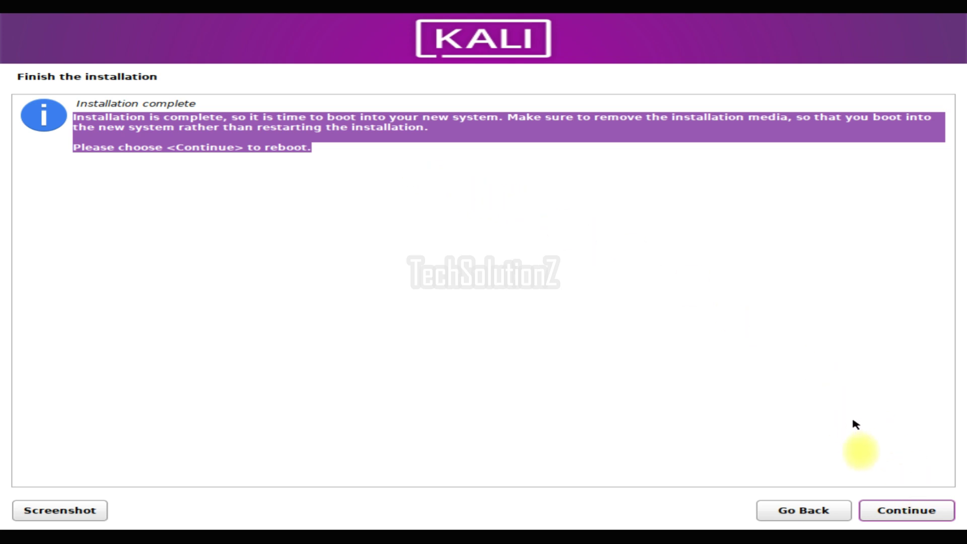
{"action": "left_click", "coordinate": [872, 506]}
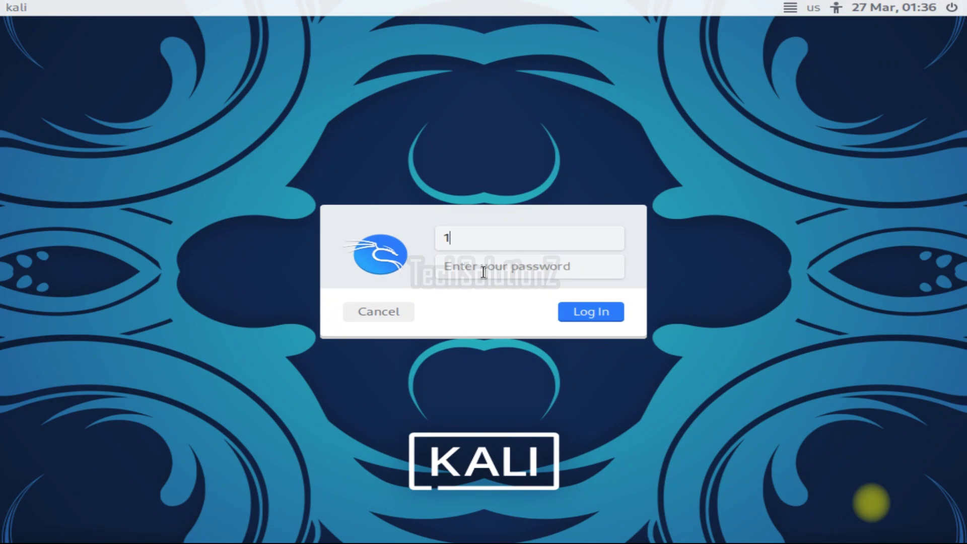
Replace the stray character with the account's username on the login screen and move to the password
{"action": "key", "text": "BackSpace"}
{"action": "type", "text": "techsolutionz"}
{"action": "key", "text": "Return"}
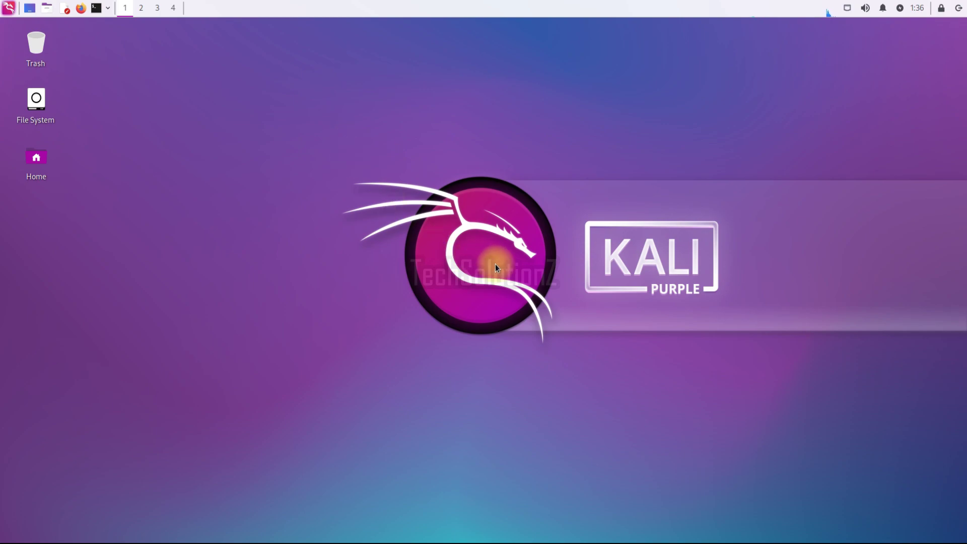
Browse the Kali applications menu's 001 - Identify and 004 - Respond tool categories
{"action": "left_click", "coordinate": [9, 9]}
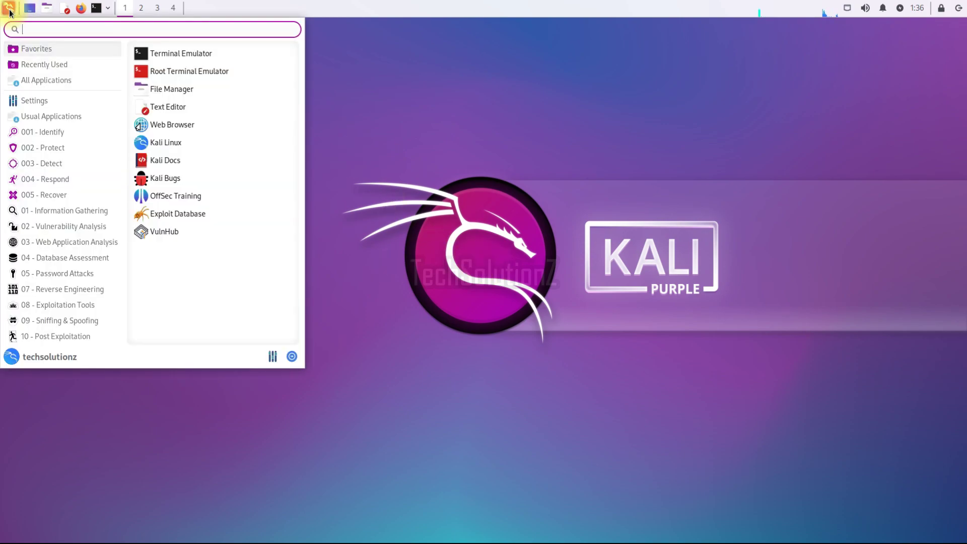
{"action": "left_click", "coordinate": [53, 133]}
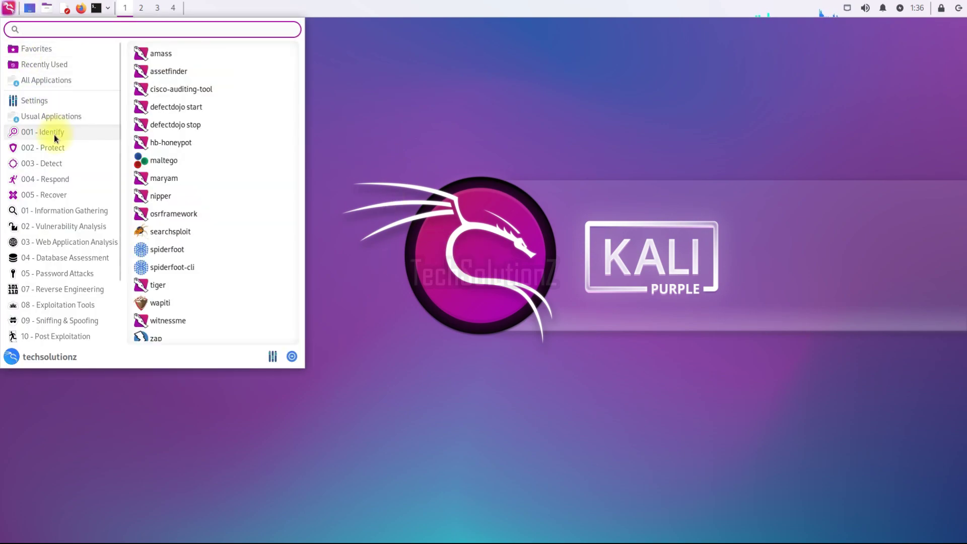
{"action": "left_click", "coordinate": [64, 180]}
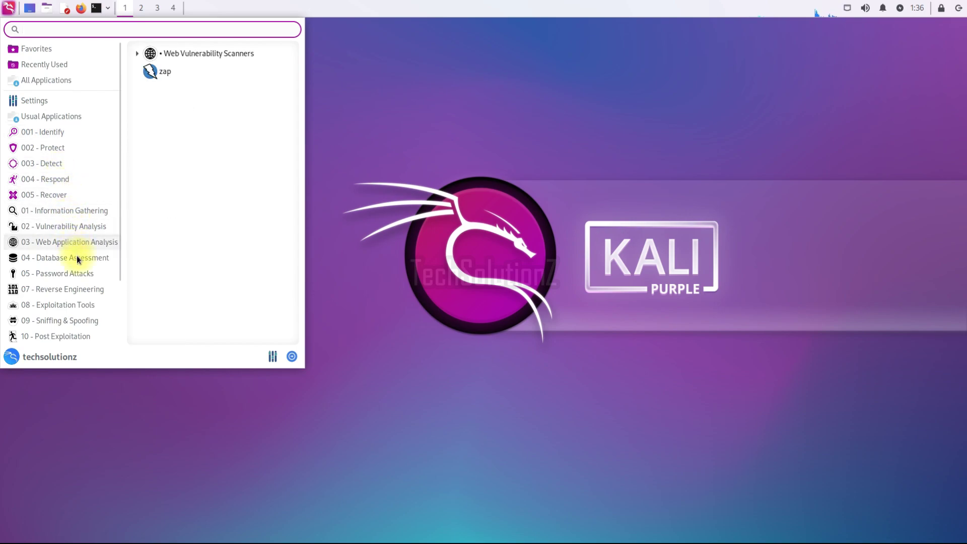
{"action": "mouse_move", "coordinate": [82, 276]}
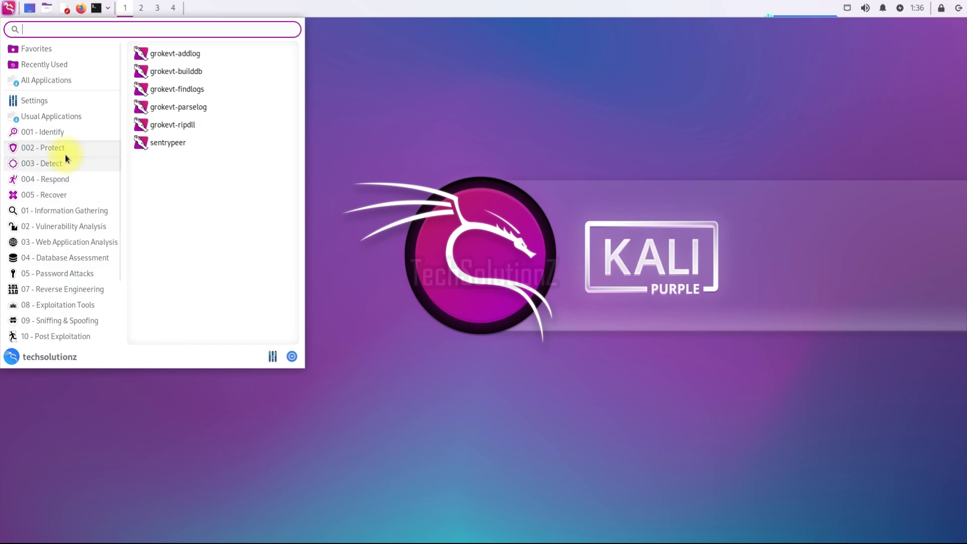
{"action": "mouse_move", "coordinate": [65, 153]}
{"action": "mouse_move", "coordinate": [63, 133]}
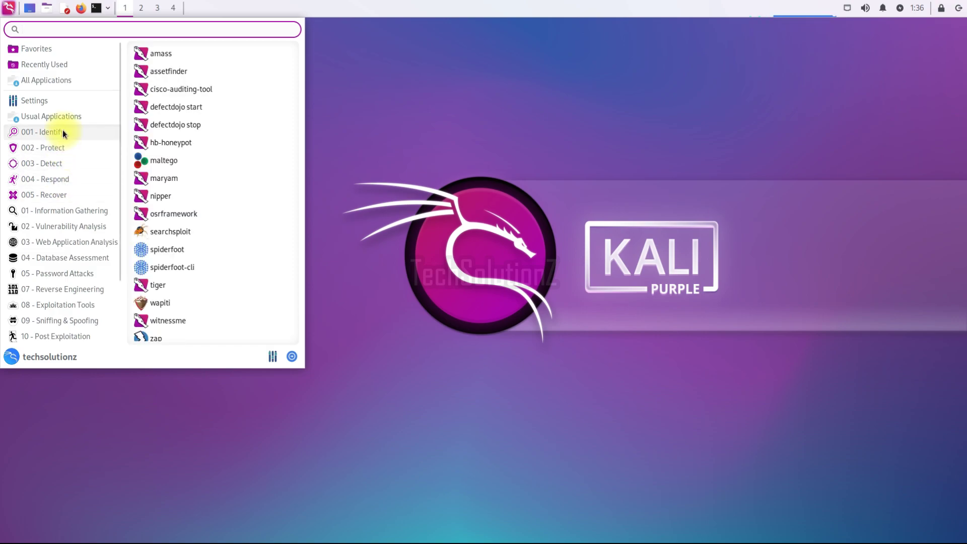